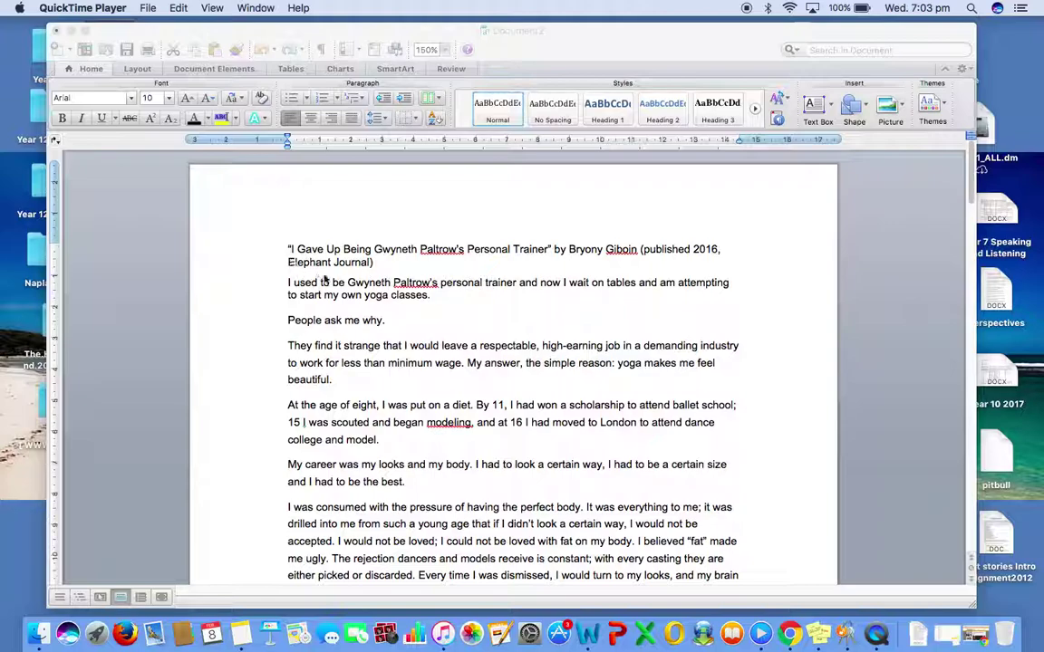
Step: Select and then deselect the word 'Journal' and the 'Elephant Journal' title line
{"action": "left_click", "coordinate": [356, 263]}
{"action": "double_click", "coordinate": [356, 263]}
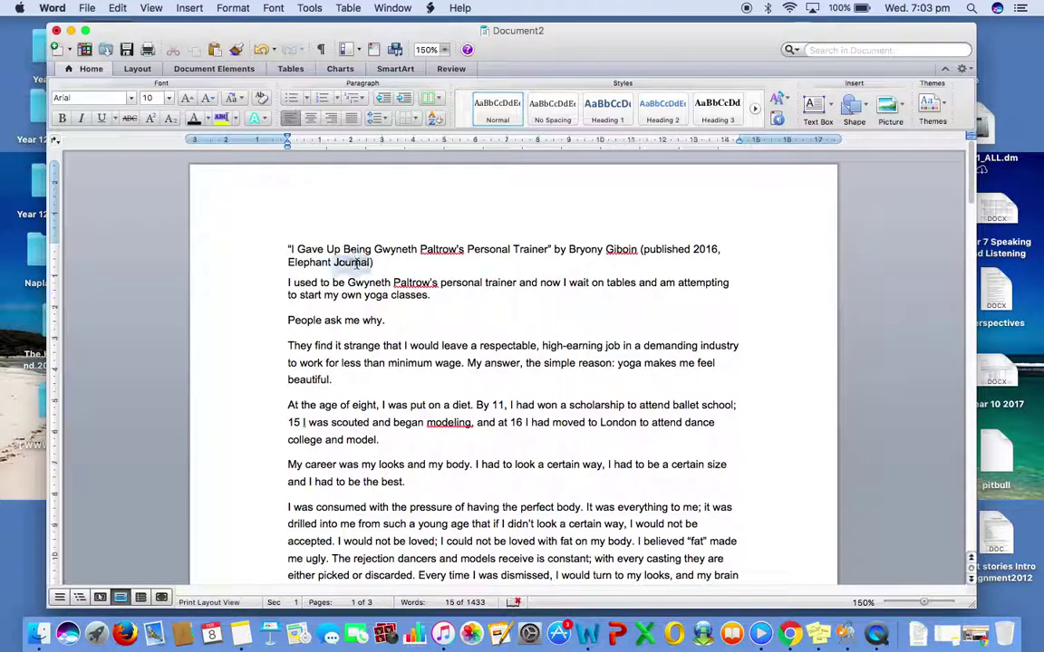
{"action": "left_click", "coordinate": [373, 262]}
{"action": "double_click", "coordinate": [386, 263]}
{"action": "left_click", "coordinate": [269, 265]}
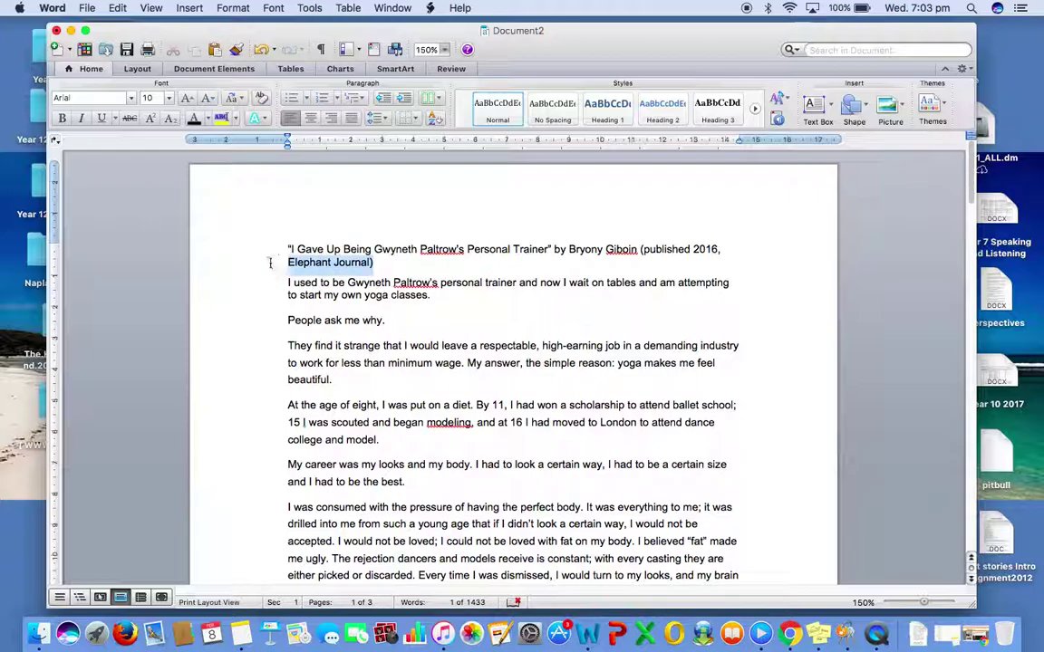
{"action": "left_click", "coordinate": [392, 263]}
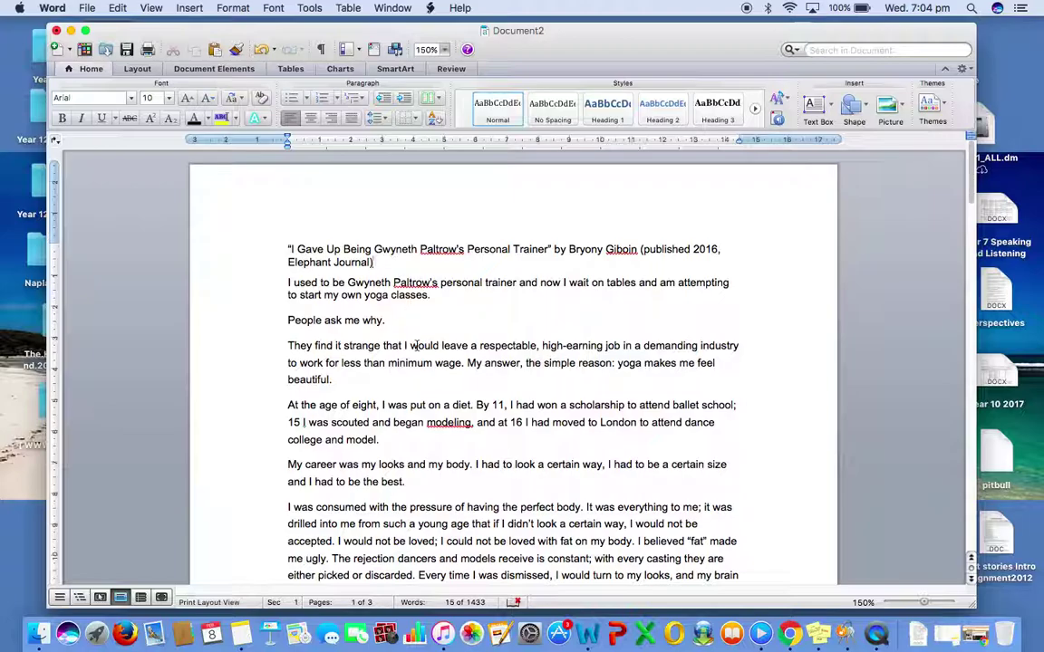
Step: After 'classes.', type '- she used a celeb name to gain attention and also juxtaposing to "waiting tables" -'
{"action": "scroll", "coordinate": [408, 308], "scroll_direction": "down", "scroll_amount": 10}
{"action": "scroll", "coordinate": [417, 346], "scroll_direction": "down", "scroll_amount": 15}
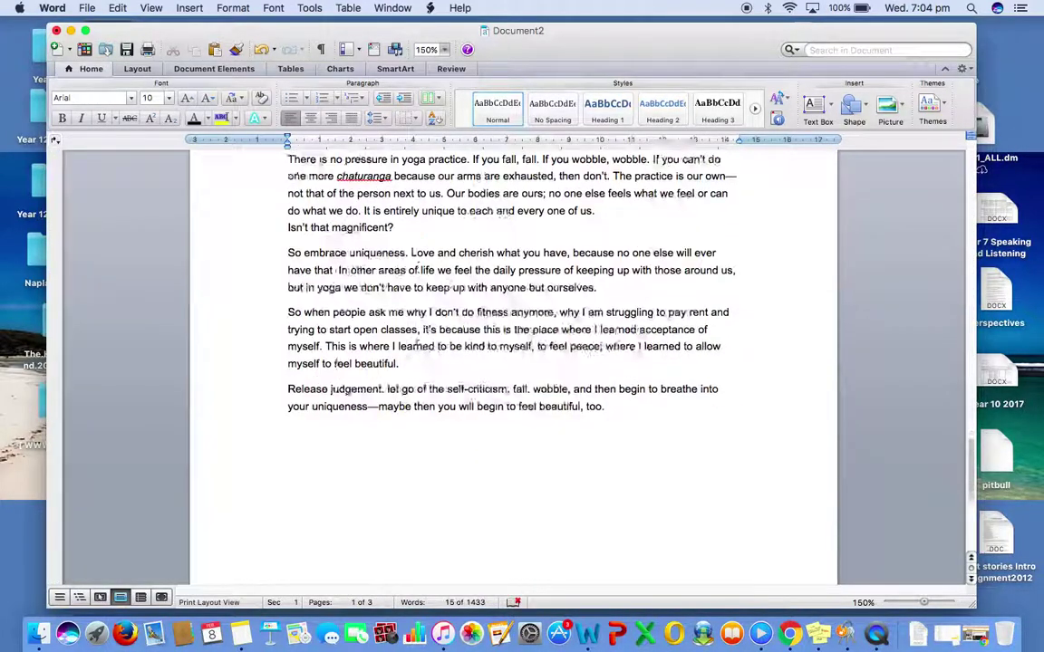
{"action": "scroll", "coordinate": [417, 346], "scroll_direction": "up", "scroll_amount": 15}
{"action": "scroll", "coordinate": [417, 346], "scroll_direction": "up", "scroll_amount": 15}
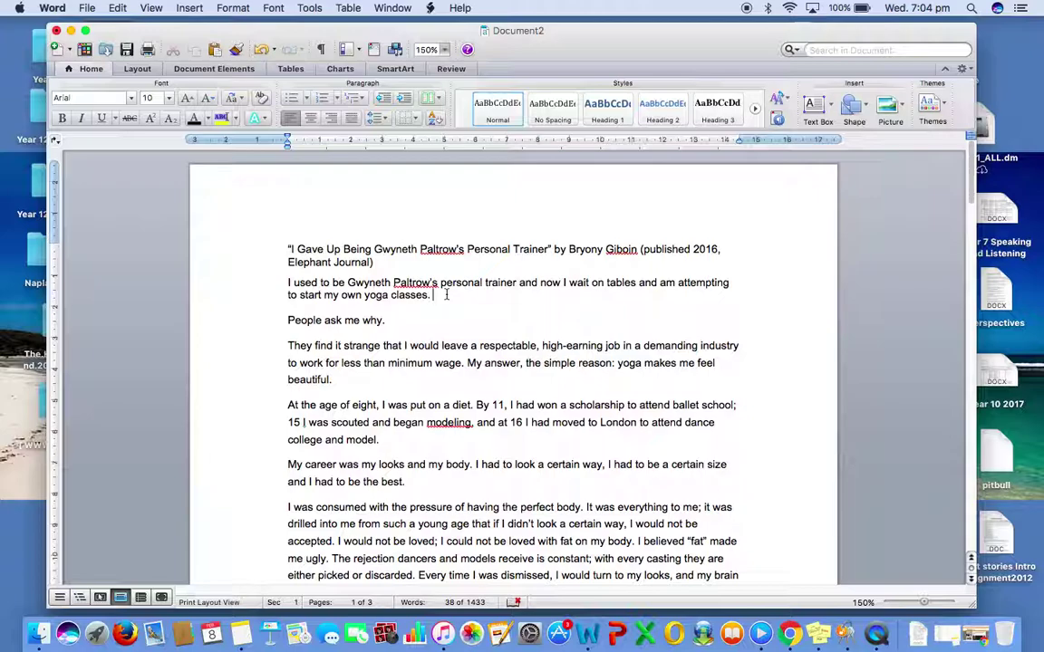
{"action": "type", "text": "-"}
{"action": "type", "text": " she used"}
{"action": "type", "text": " a celeb name"}
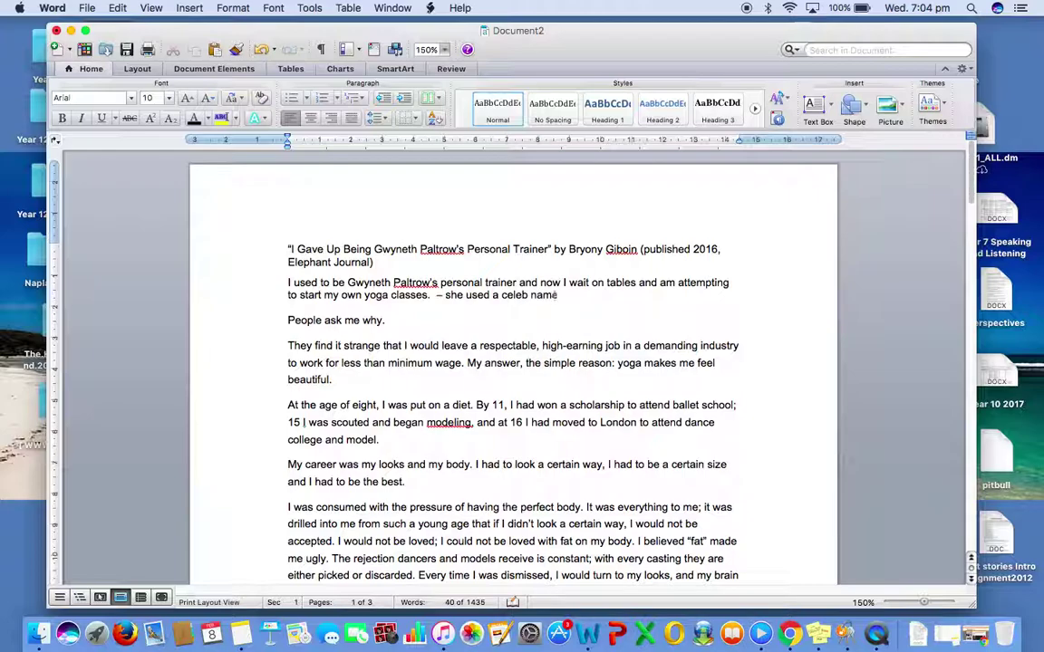
{"action": "type", "text": " to gain attention and al"}
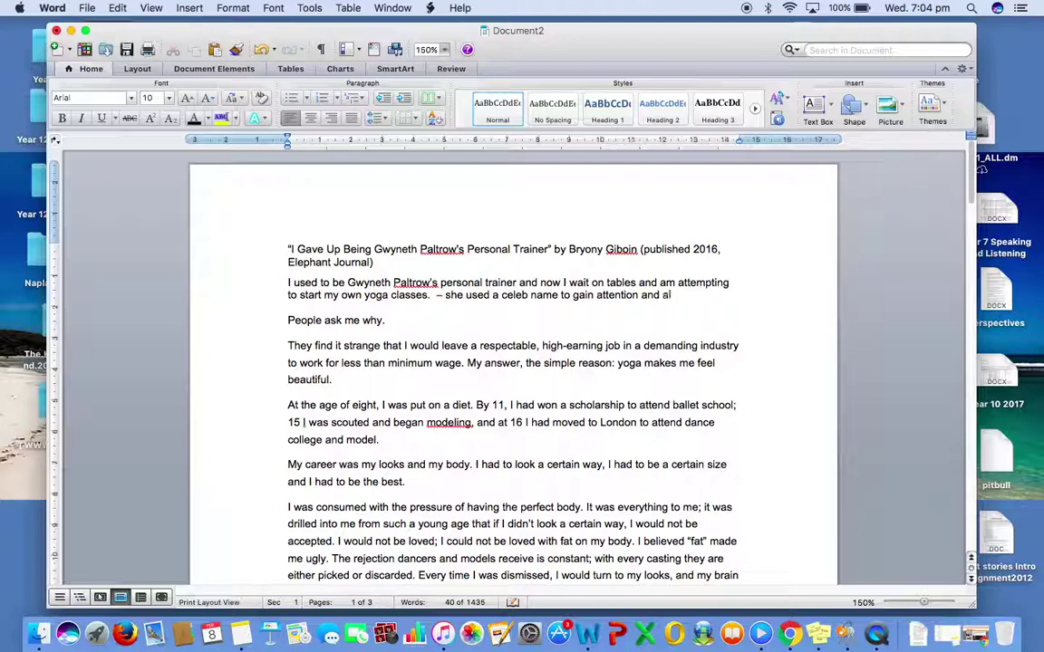
{"action": "type", "text": "so juxtaposing to \"w"}
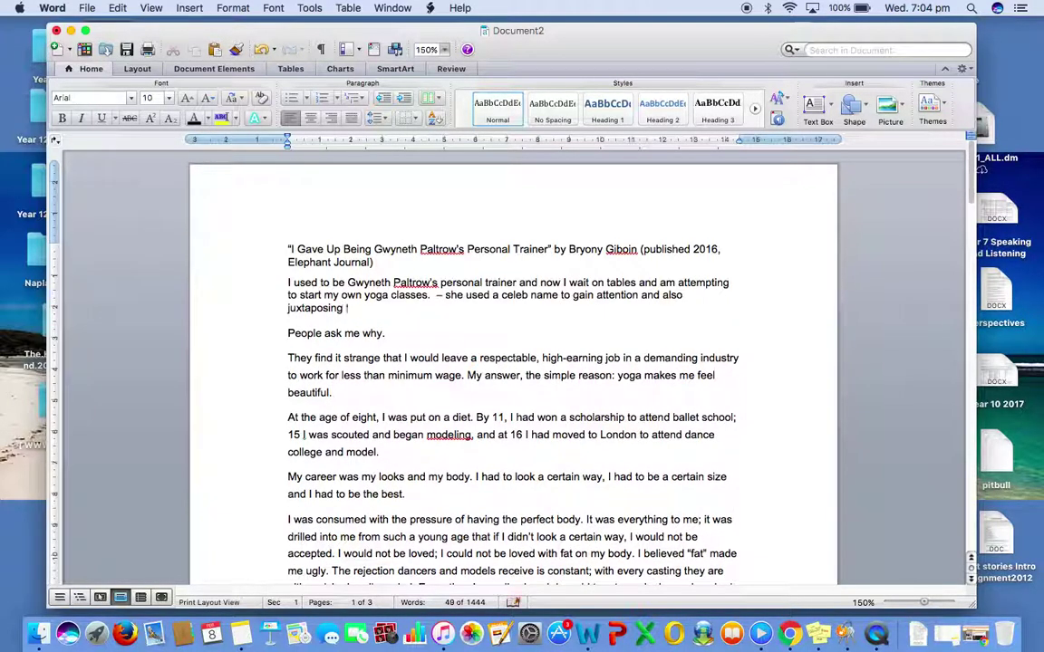
{"action": "type", "text": "aiting"}
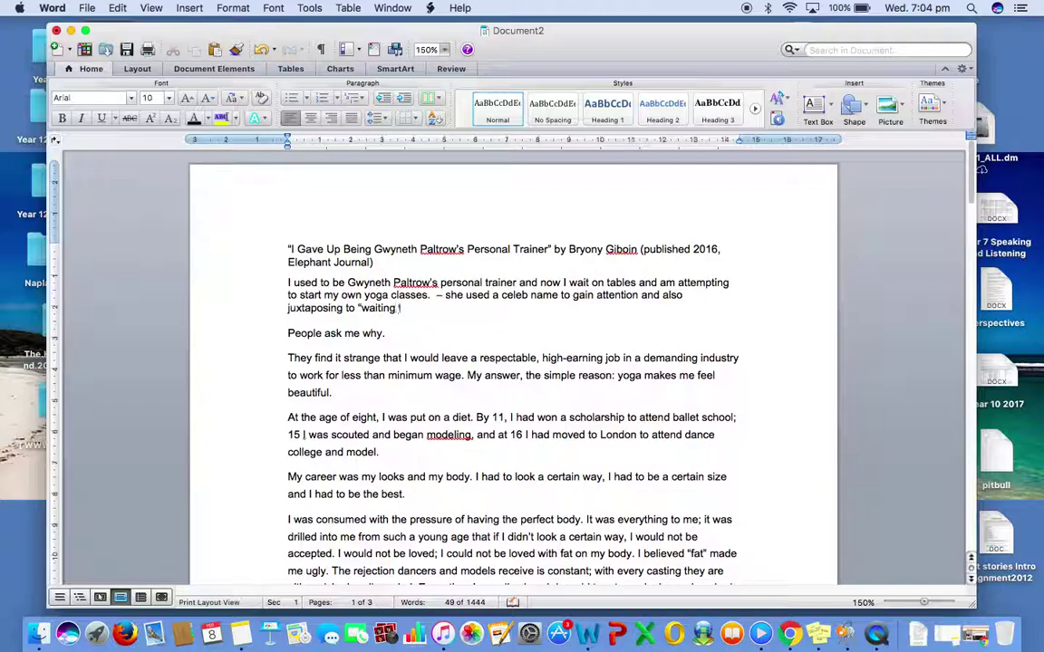
{"action": "type", "text": " tables\" - question?"}
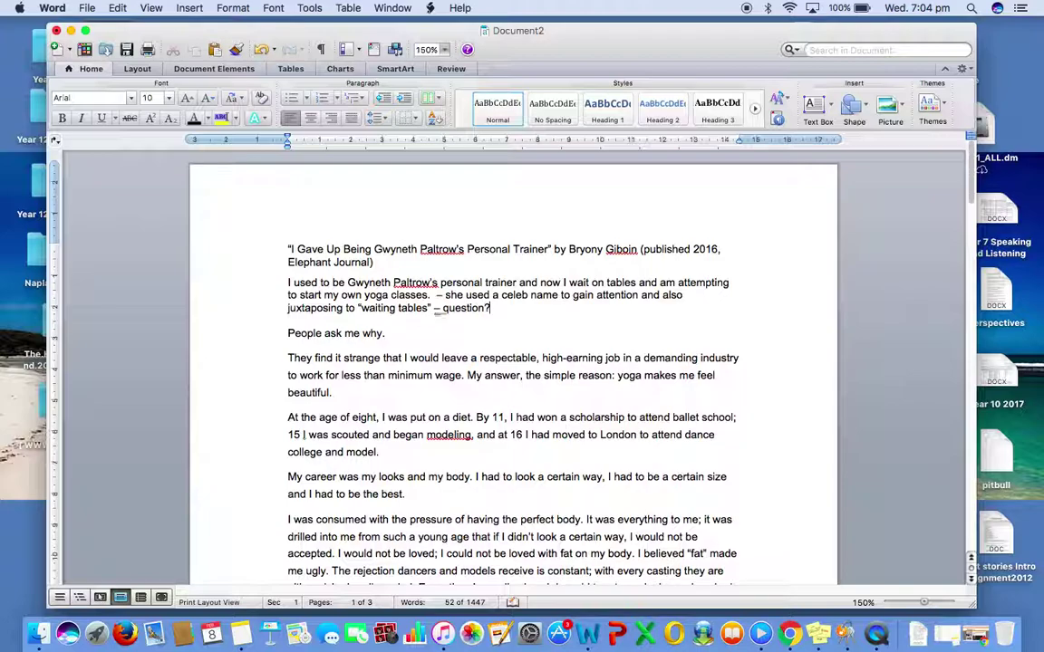
{"action": "type", "text": "!!"}
Step: Highlight 'strange' and 'less than minimum wage' in yellow
{"action": "left_click", "coordinate": [389, 336]}
{"action": "double_click", "coordinate": [362, 358]}
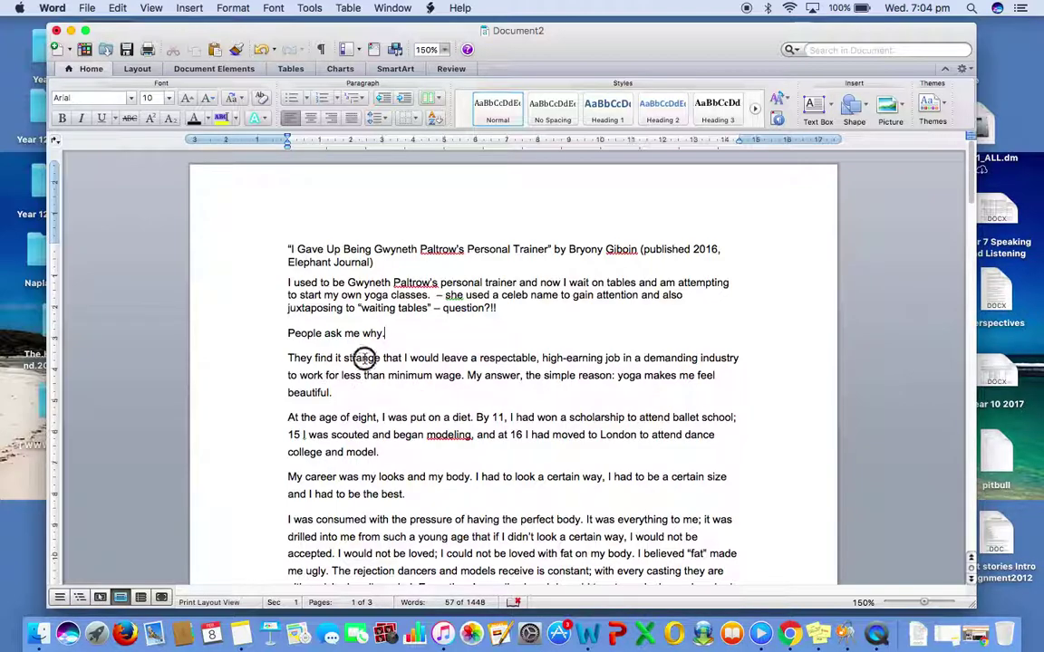
{"action": "left_click", "coordinate": [222, 120]}
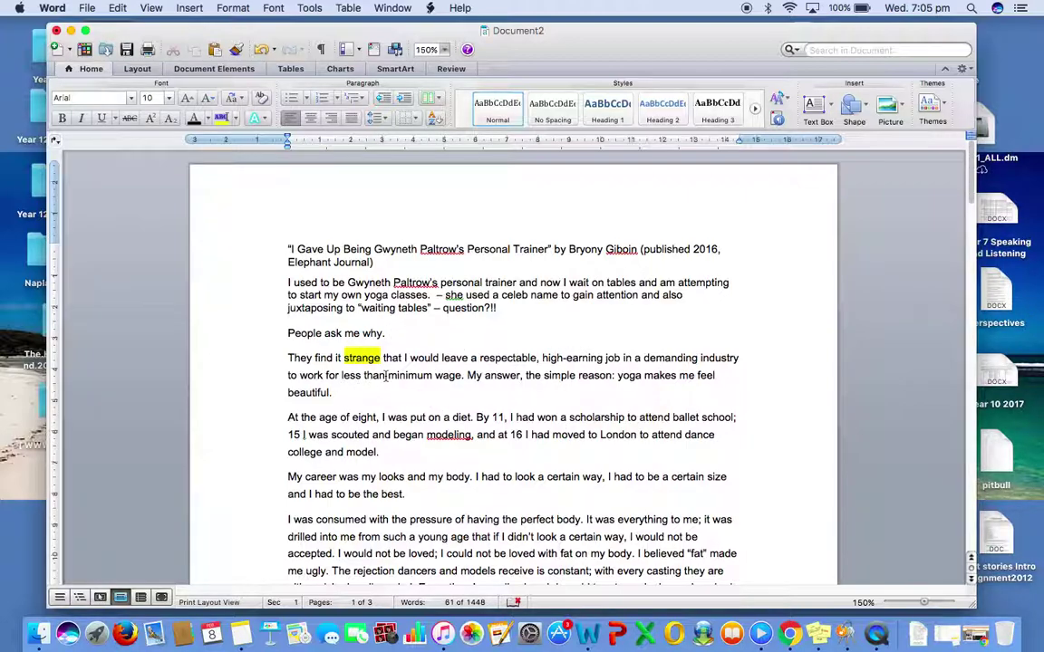
{"action": "left_click_drag", "start_coordinate": [340, 375], "coordinate": [480, 377]}
{"action": "left_click", "coordinate": [221, 118]}
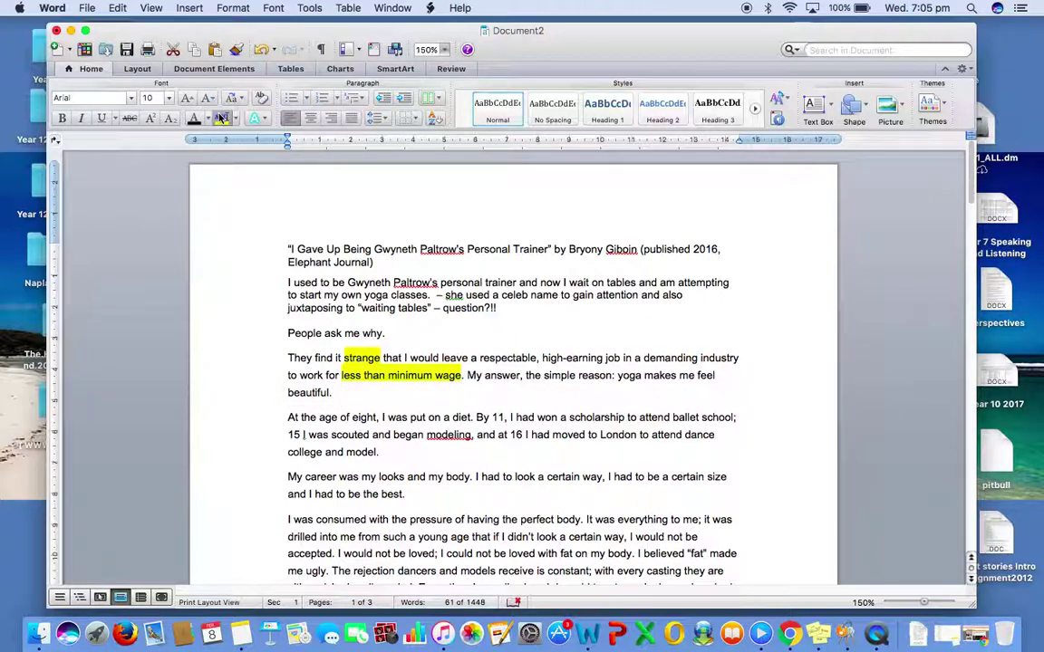
Step: At the paragraph's end, add '- Why, our society is fuelled by money; money can take over common sense.'
{"action": "left_click", "coordinate": [633, 376]}
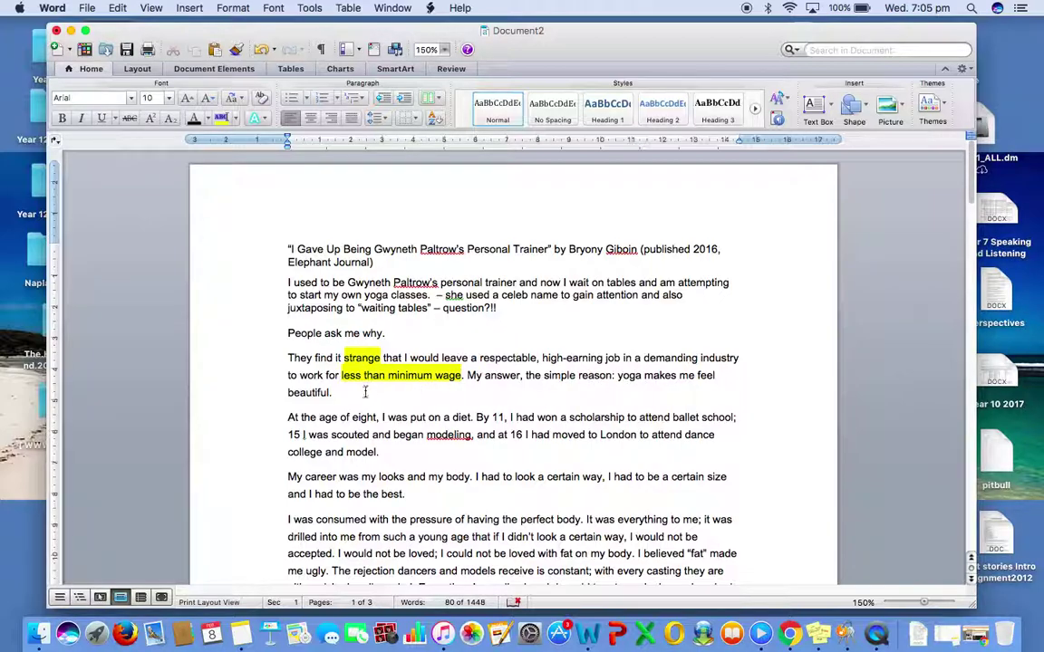
{"action": "type", "text": "-"}
{"action": "type", "text": "Why"}
{"action": "type", "text": ", our"}
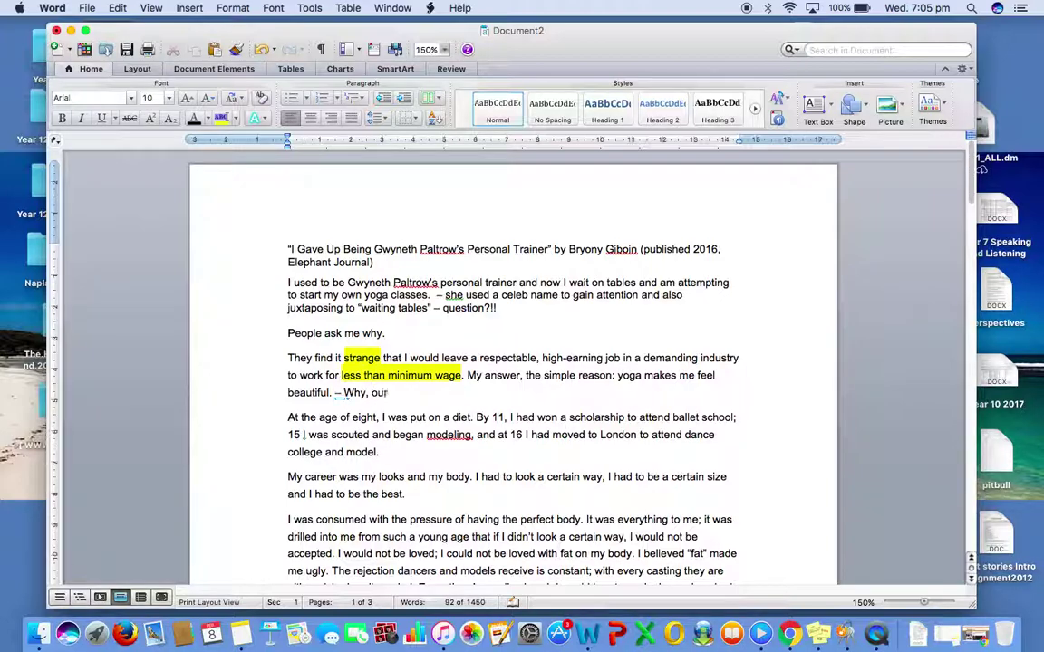
{"action": "type", "text": " society is fue"}
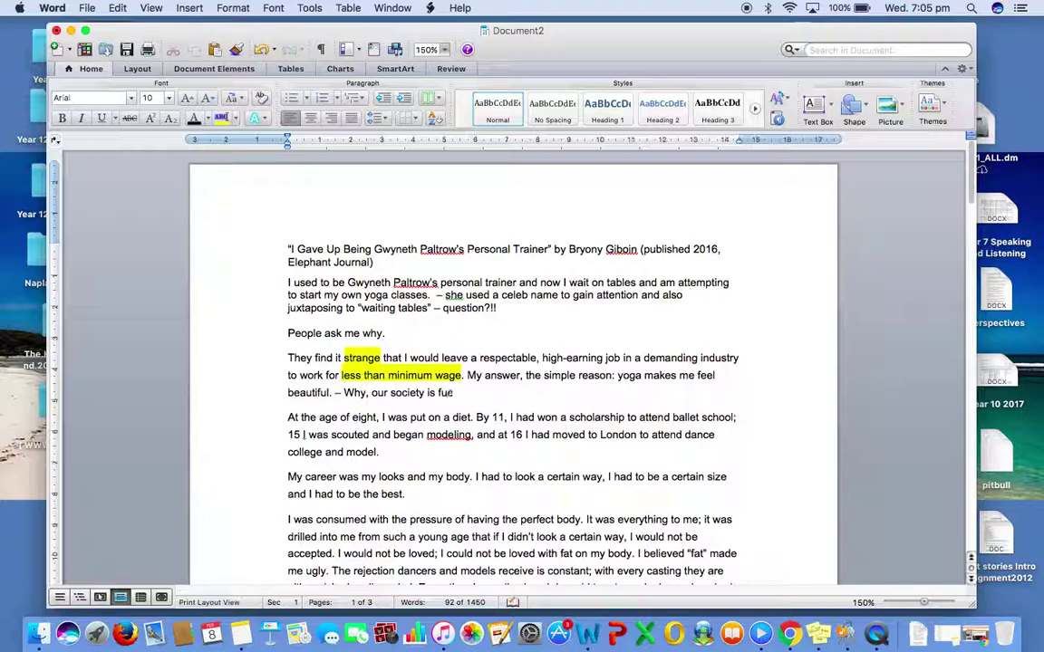
{"action": "type", "text": "lled by money"}
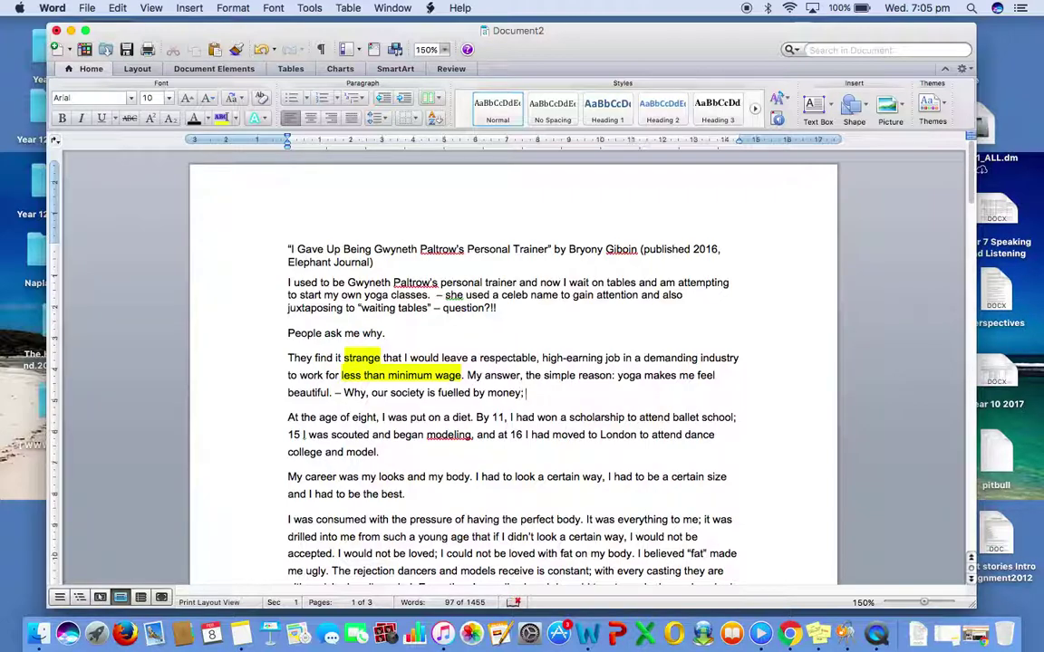
{"action": "type", "text": "; money can take"}
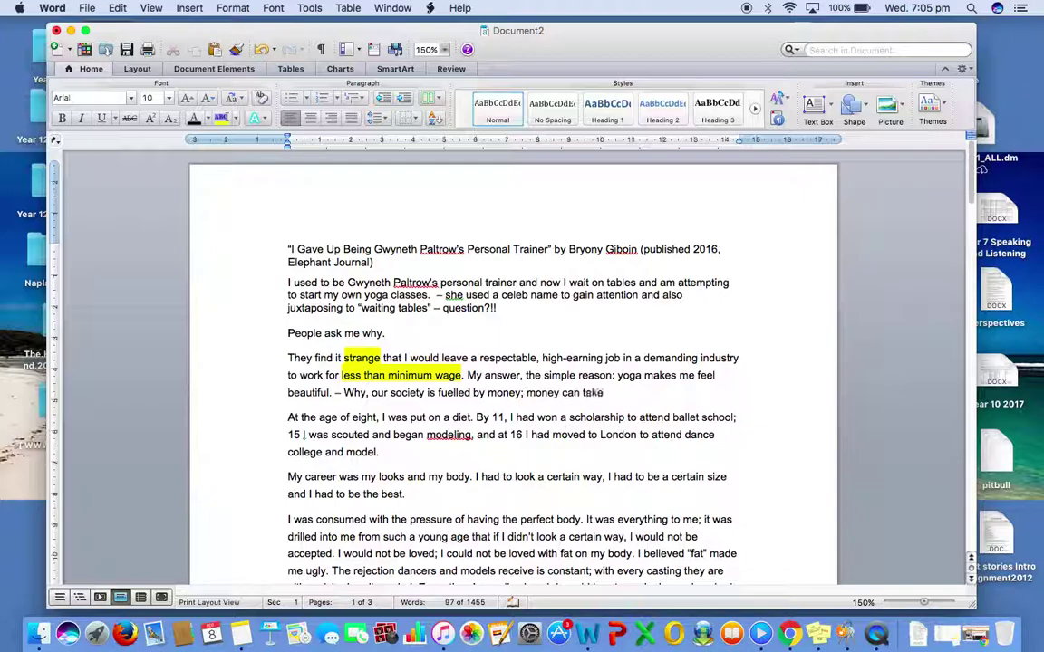
{"action": "type", "text": " over common sense. Si"}
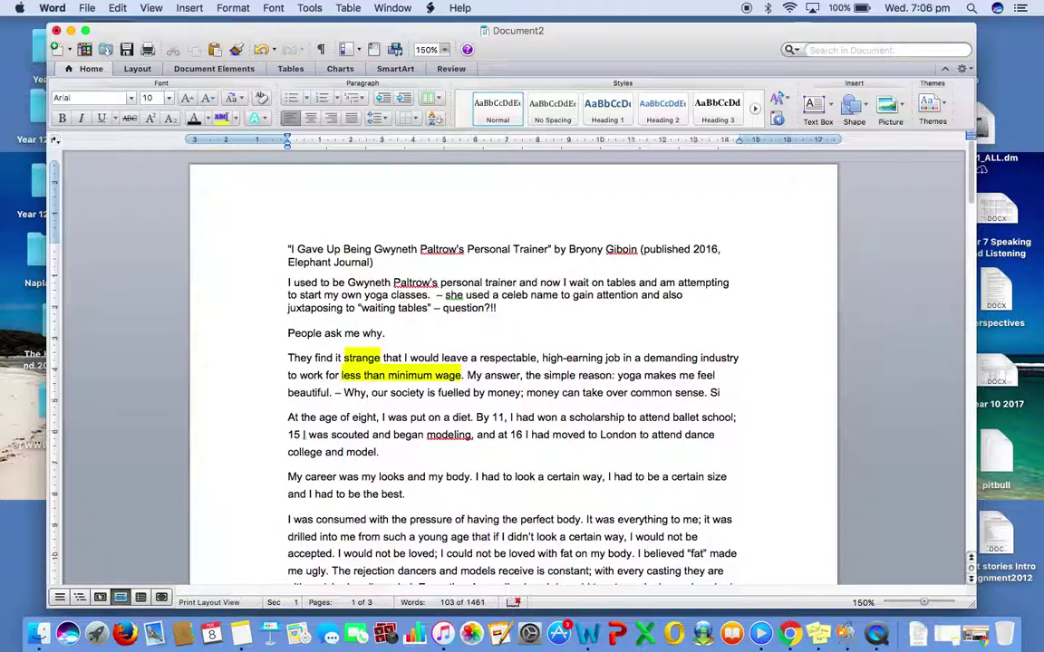
Step: On a new line, add 'Simple sentence - beauty is more importna than $$$.'
{"action": "key", "text": "Return"}
{"action": "type", "text": "Simple senetnc"}
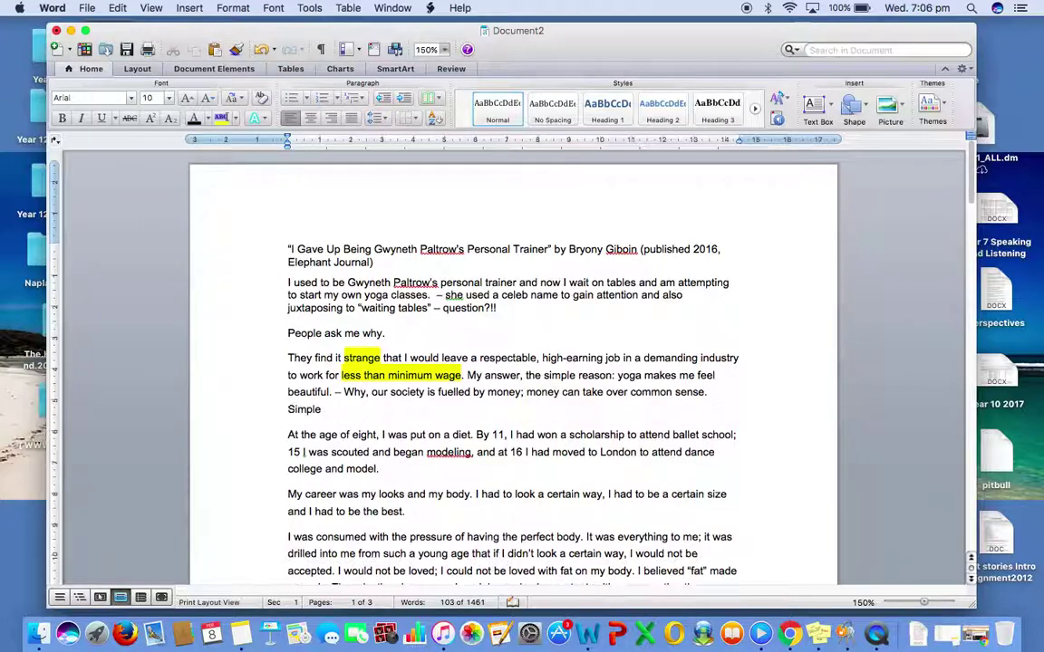
{"action": "key", "text": "BackSpace"}
{"action": "type", "text": "tenc"}
{"action": "type", "text": "e - "}
{"action": "type", "text": "beauty is m"}
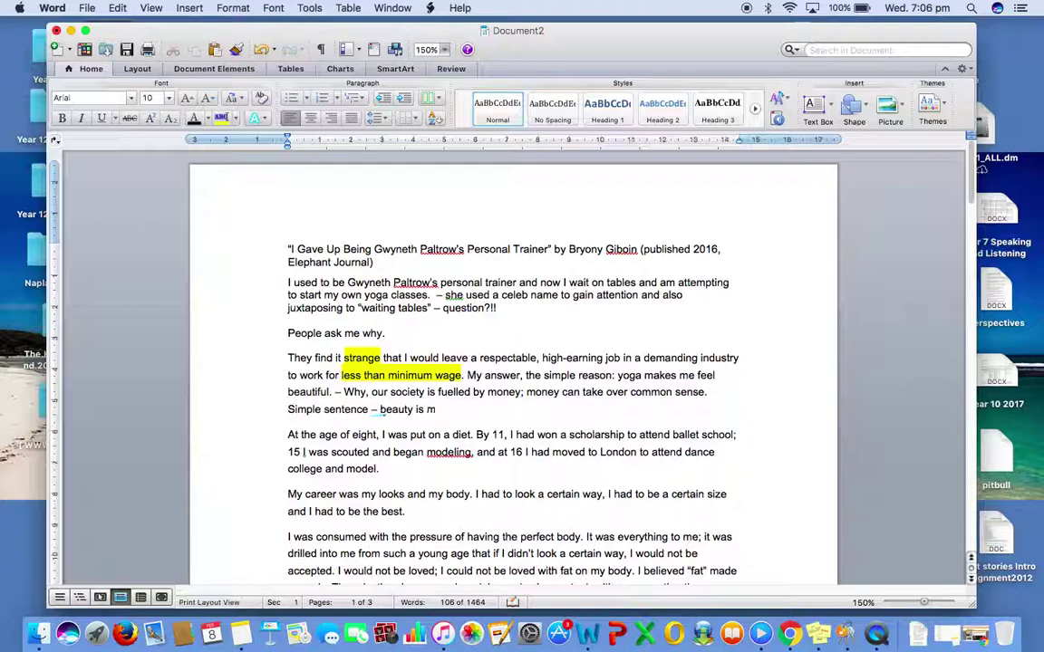
{"action": "type", "text": "ore importna"}
{"action": "type", "text": " than"}
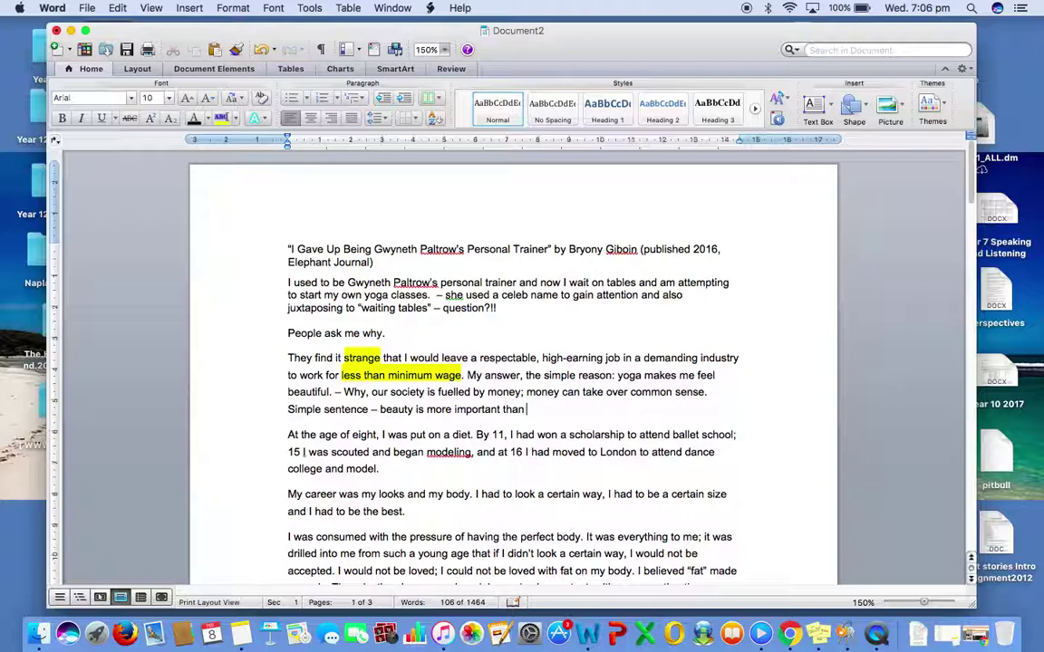
{"action": "type", "text": " $$$."}
Step: Highlight the three occurrences of 'had' in the career paragraph in yellow
{"action": "scroll", "coordinate": [406, 431], "scroll_direction": "down", "scroll_amount": 3}
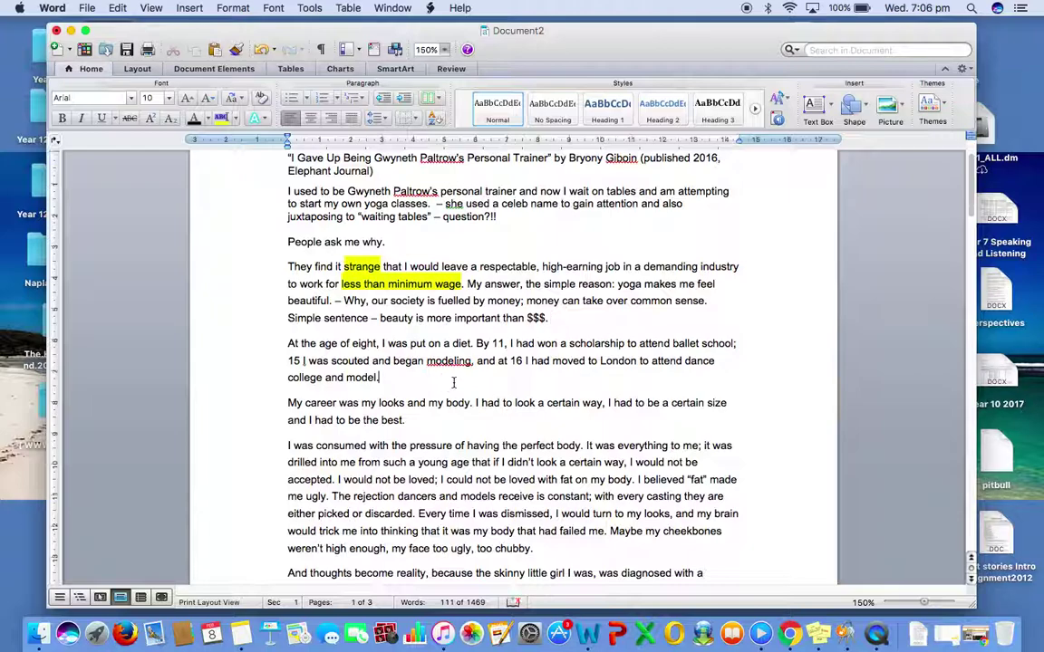
{"action": "double_click", "coordinate": [327, 402]}
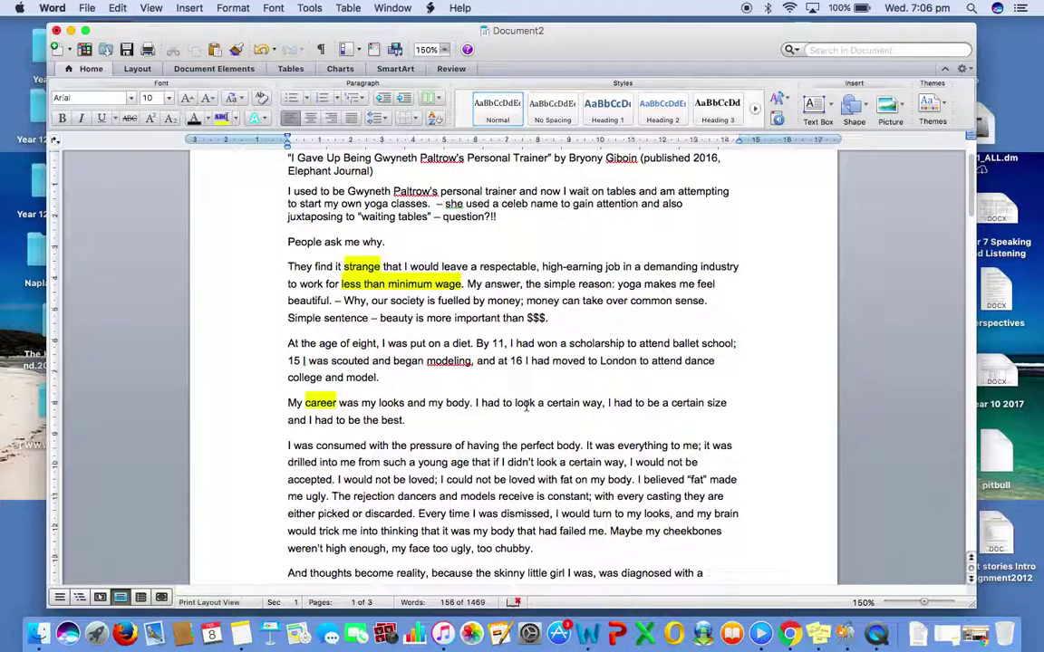
{"action": "left_click", "coordinate": [475, 415]}
{"action": "double_click", "coordinate": [490, 403]}
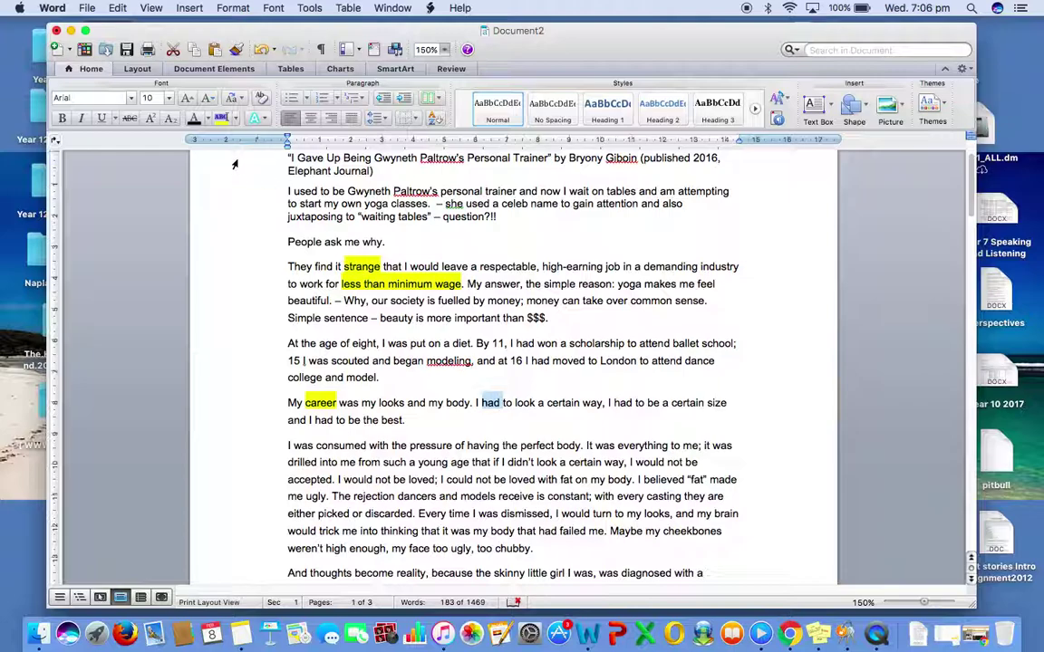
{"action": "left_click", "coordinate": [221, 118]}
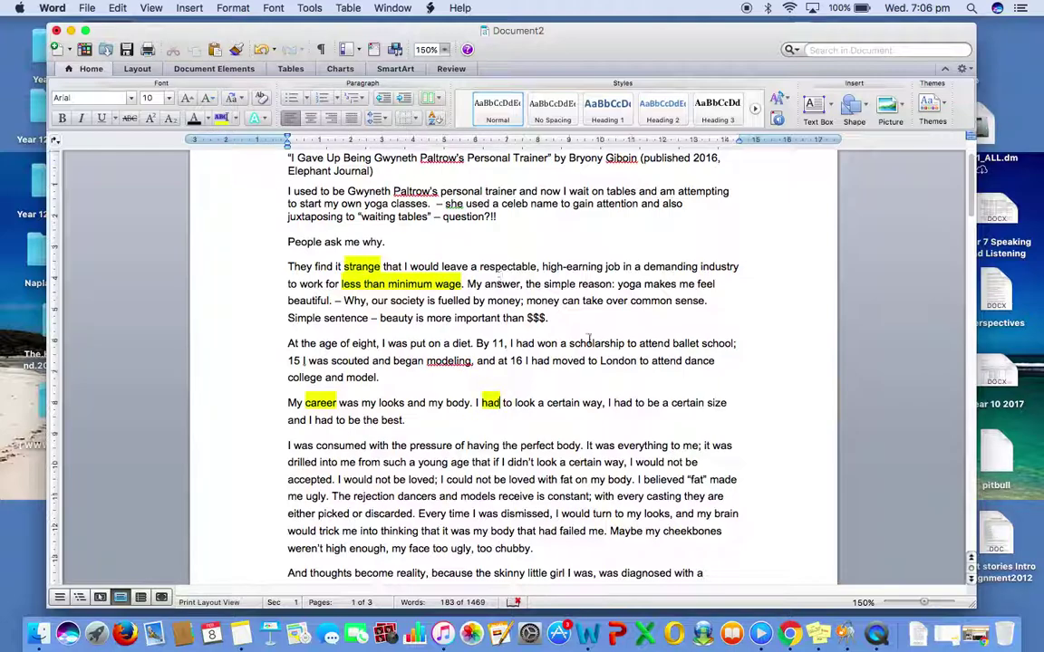
{"action": "double_click", "coordinate": [623, 403]}
{"action": "left_click", "coordinate": [219, 119]}
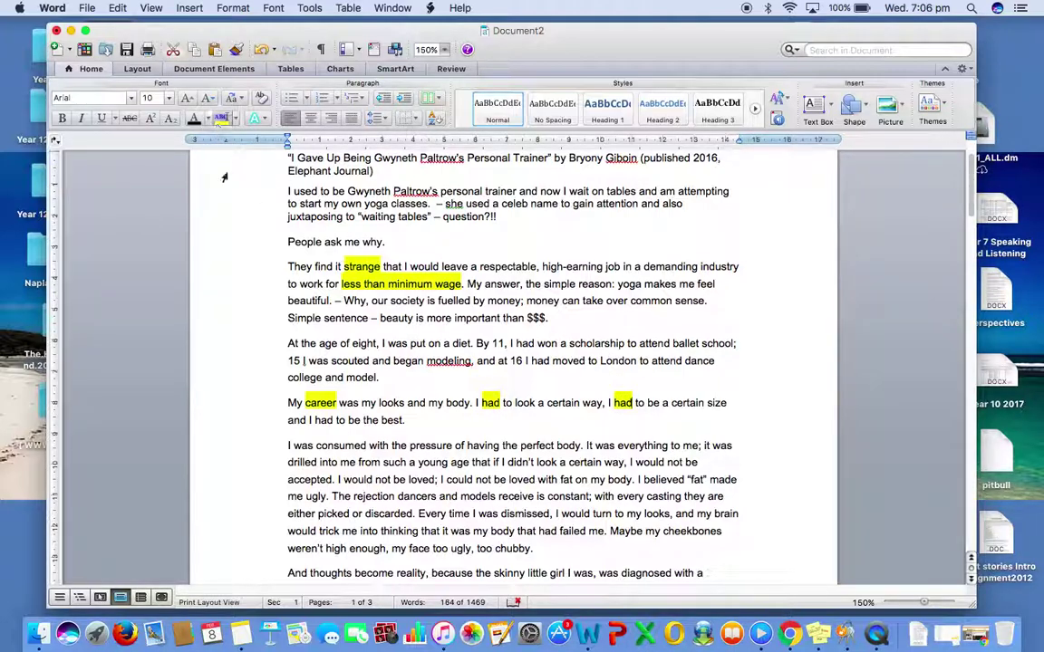
{"action": "double_click", "coordinate": [323, 420]}
{"action": "left_click", "coordinate": [220, 118]}
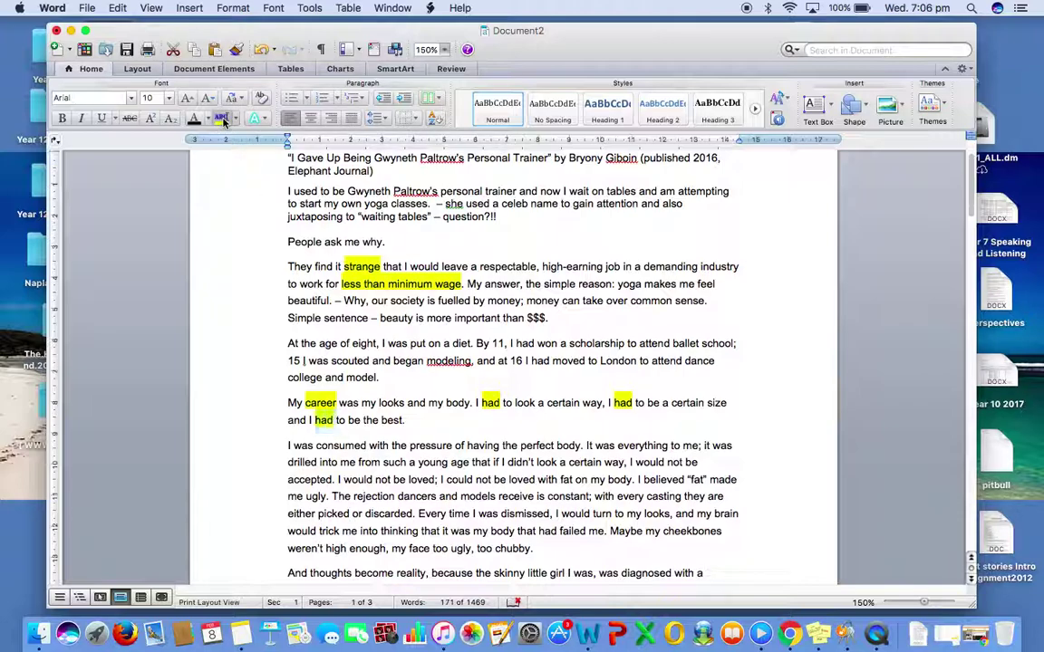
Step: After 'to be the best.', note the 'I had to be' repetition, 'Society says so!', and children's pressure
{"action": "left_click", "coordinate": [453, 419]}
{"action": "type", "text": "R"}
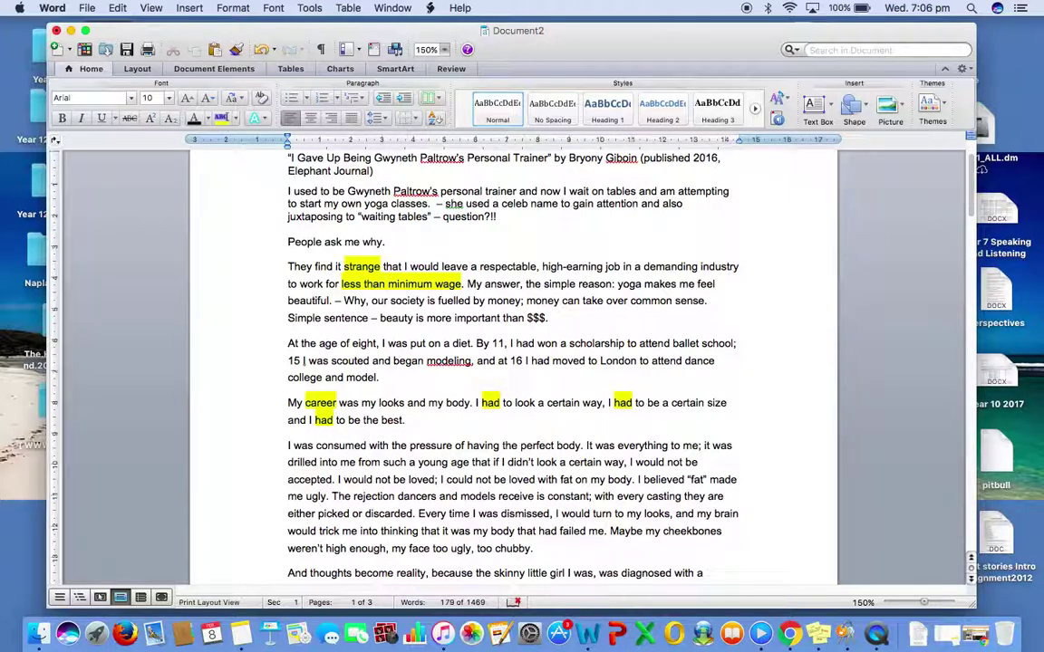
{"action": "type", "text": " repetition of \""}
{"action": "type", "text": "I had to be\""}
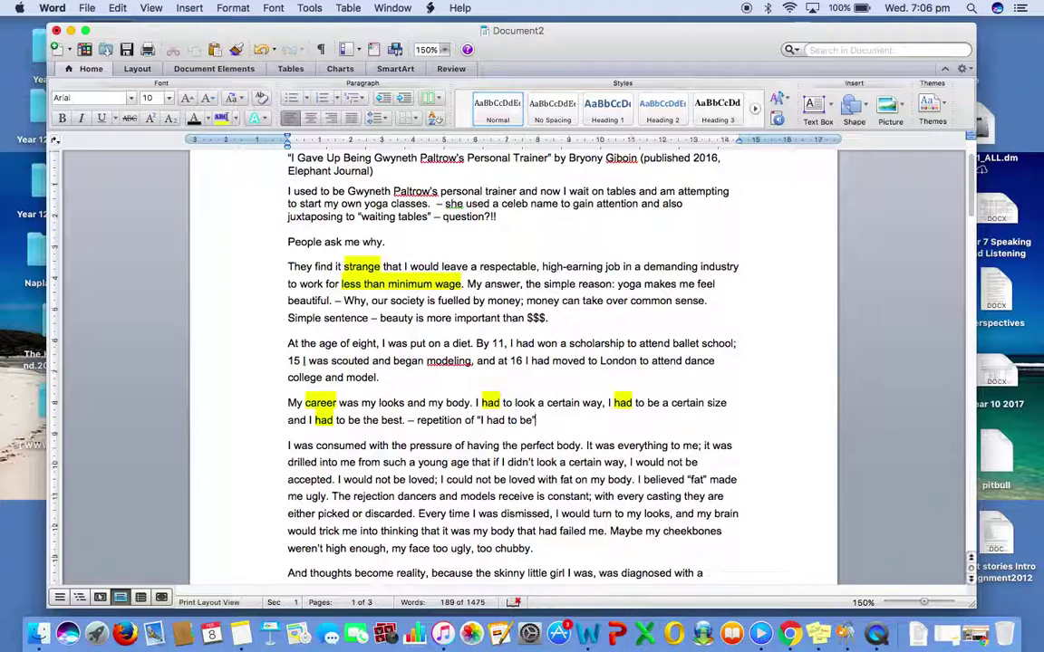
{"action": "type", "text": ", she's being forced"}
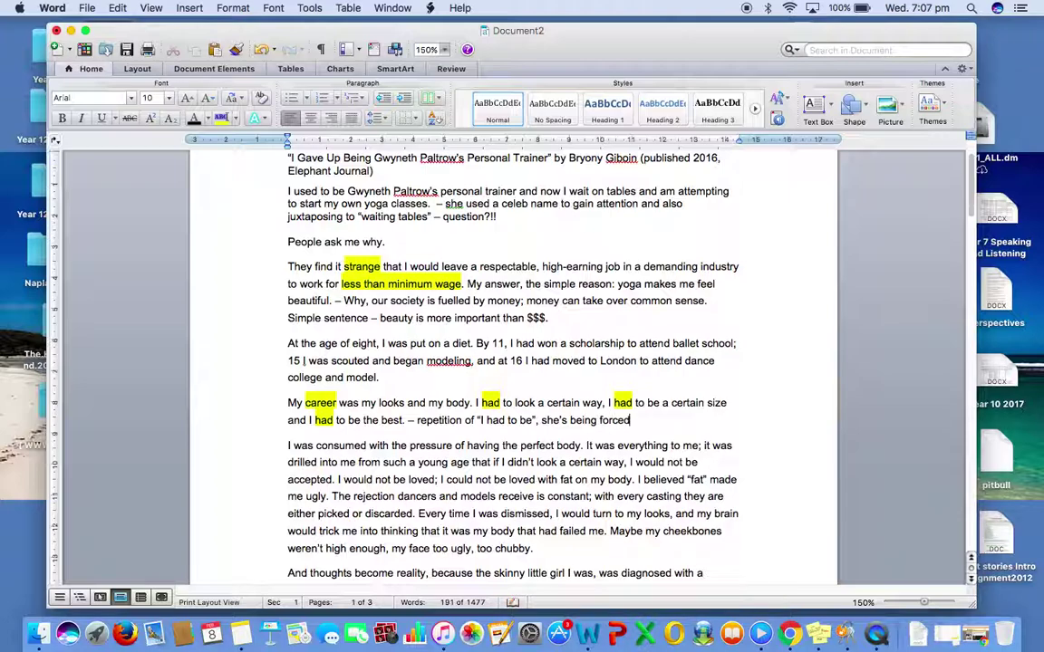
{"action": "type", "text": ". Society says so!"}
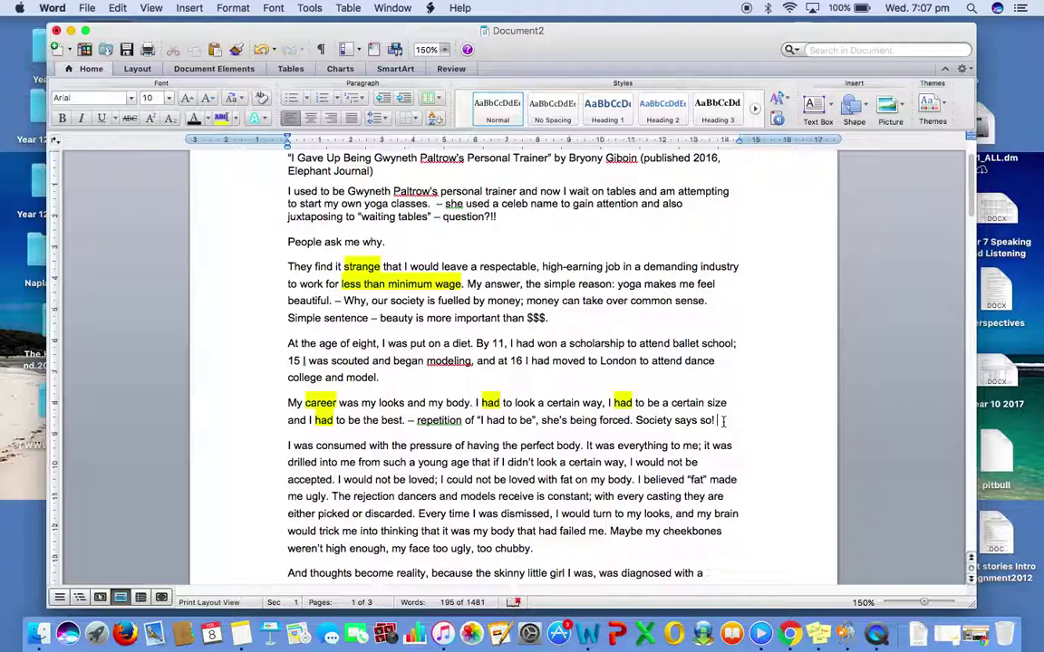
{"action": "type", "text": "Even from such a"}
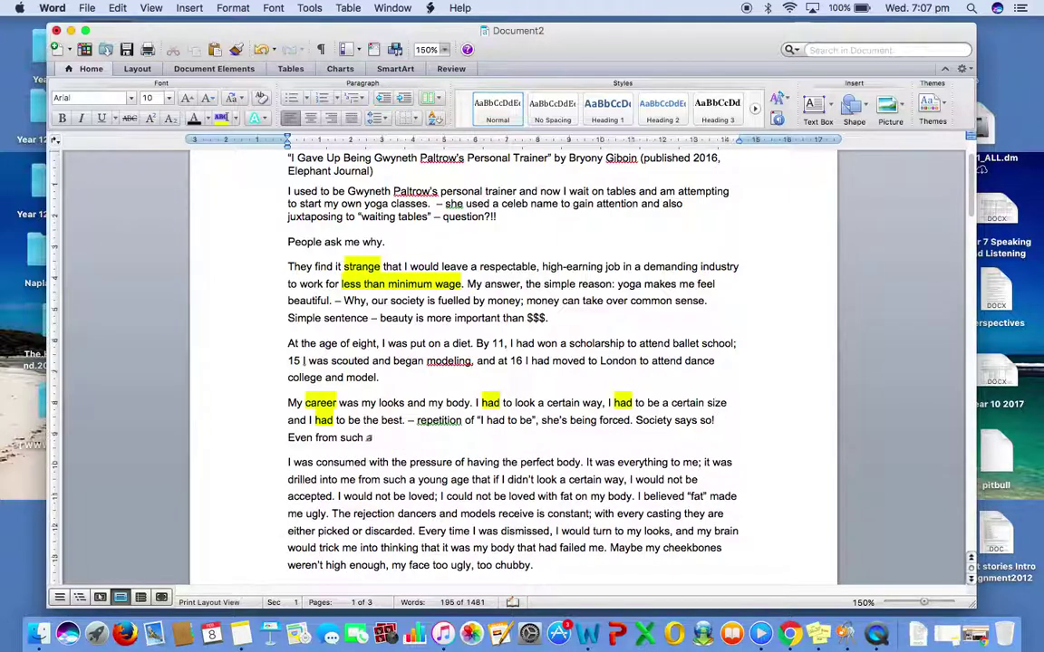
{"action": "type", "text": " young age -"}
{"action": "type", "text": " children fee"}
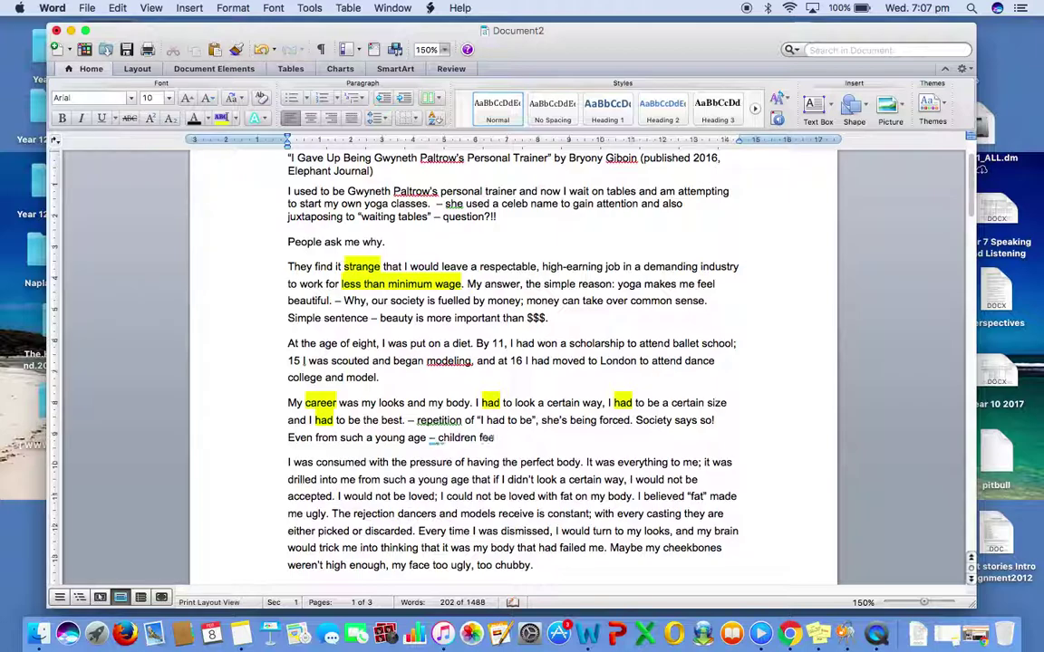
{"action": "type", "text": "l pressure to "}
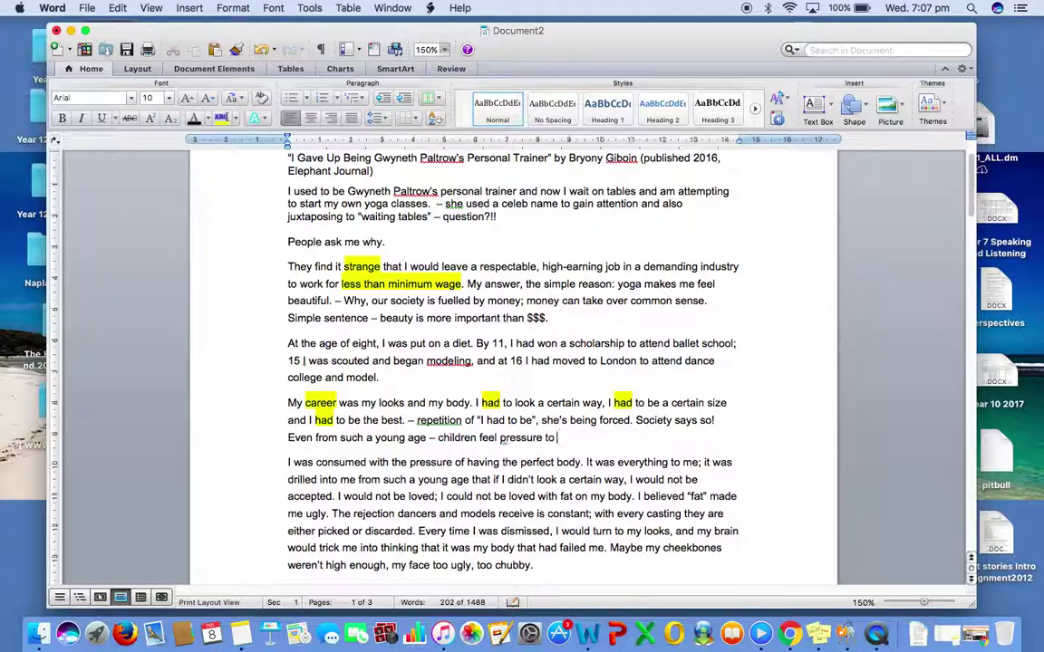
{"action": "type", "text": "look at"}
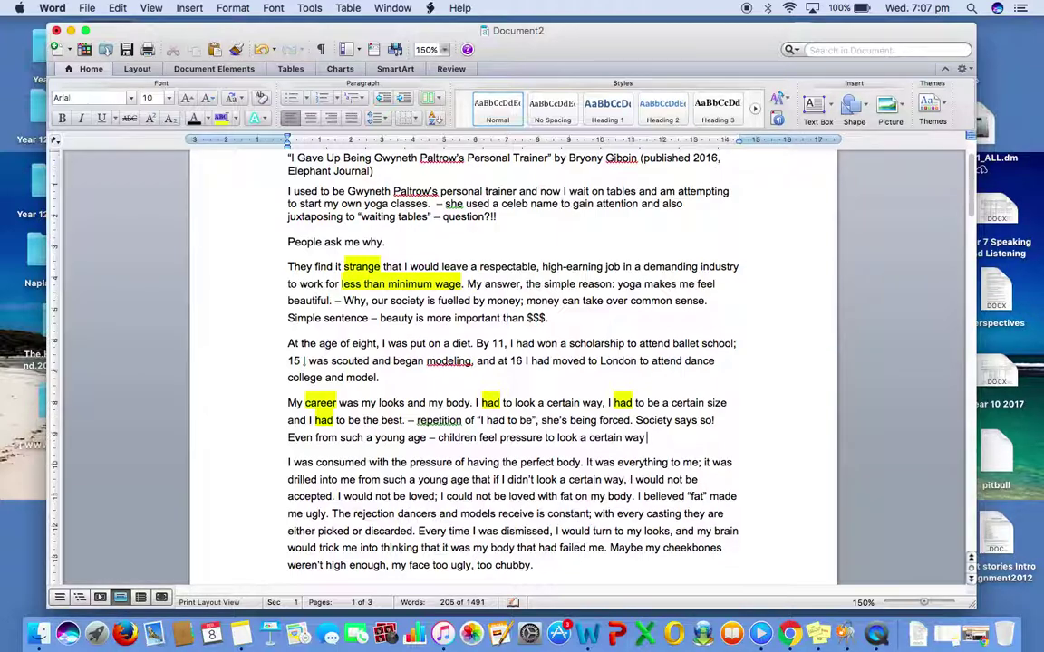
Step: After 'certain way.', add 'Career, $$ and LOOKS are the most important things in our world'
{"action": "scroll", "coordinate": [465, 166], "scroll_direction": "up", "scroll_amount": 3}
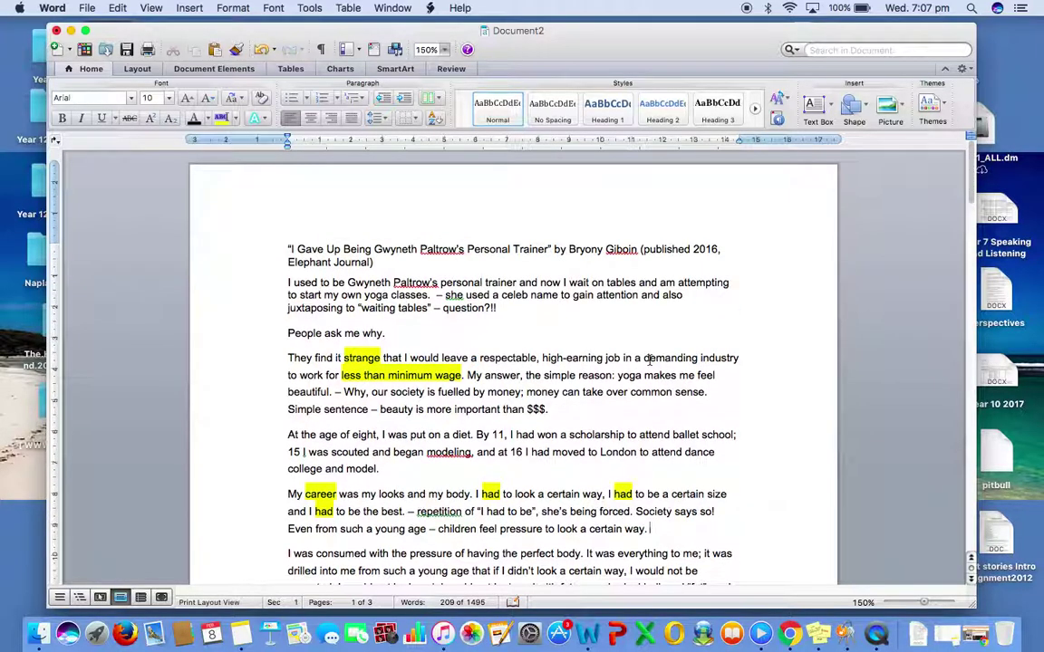
{"action": "double_click", "coordinate": [622, 249]}
{"action": "scroll", "coordinate": [621, 344], "scroll_direction": "down", "scroll_amount": 5}
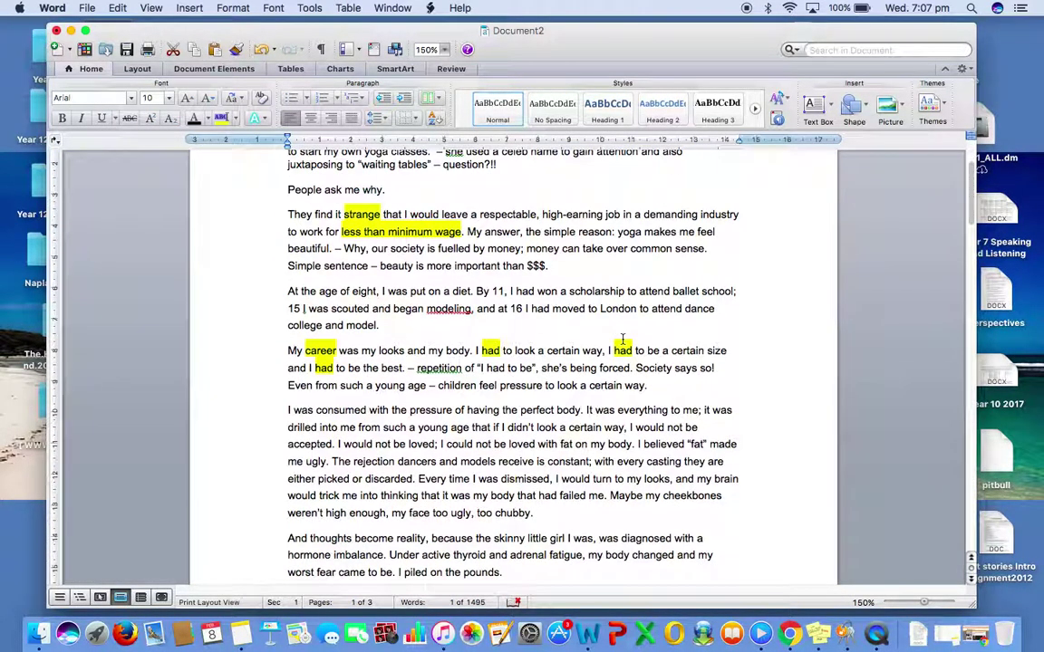
{"action": "left_click", "coordinate": [668, 388]}
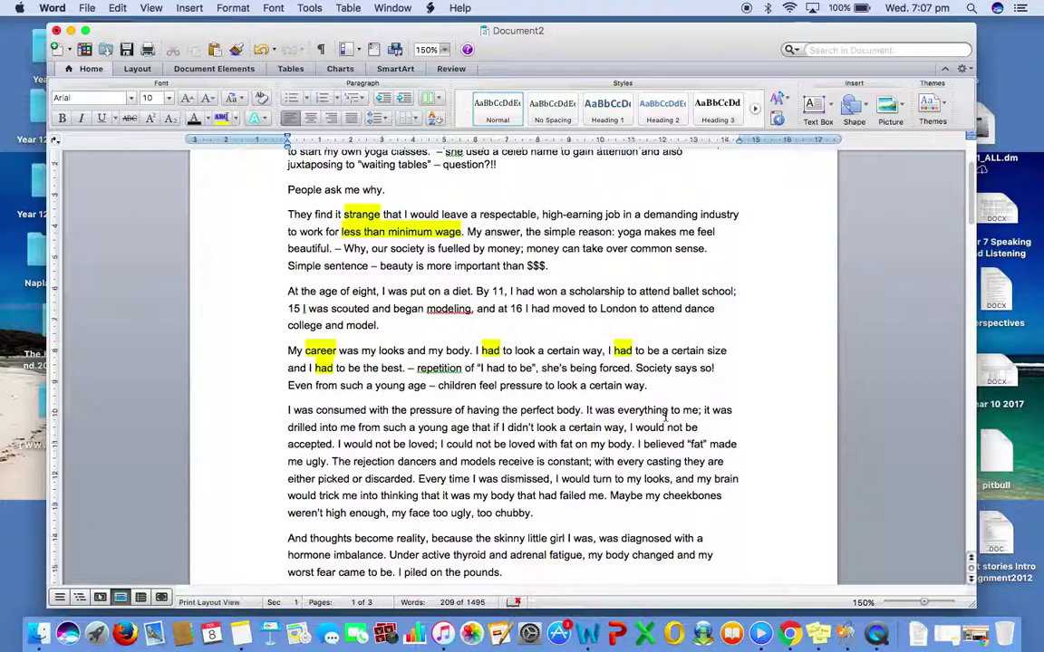
{"action": "type", "text": "Career, $$ and "}
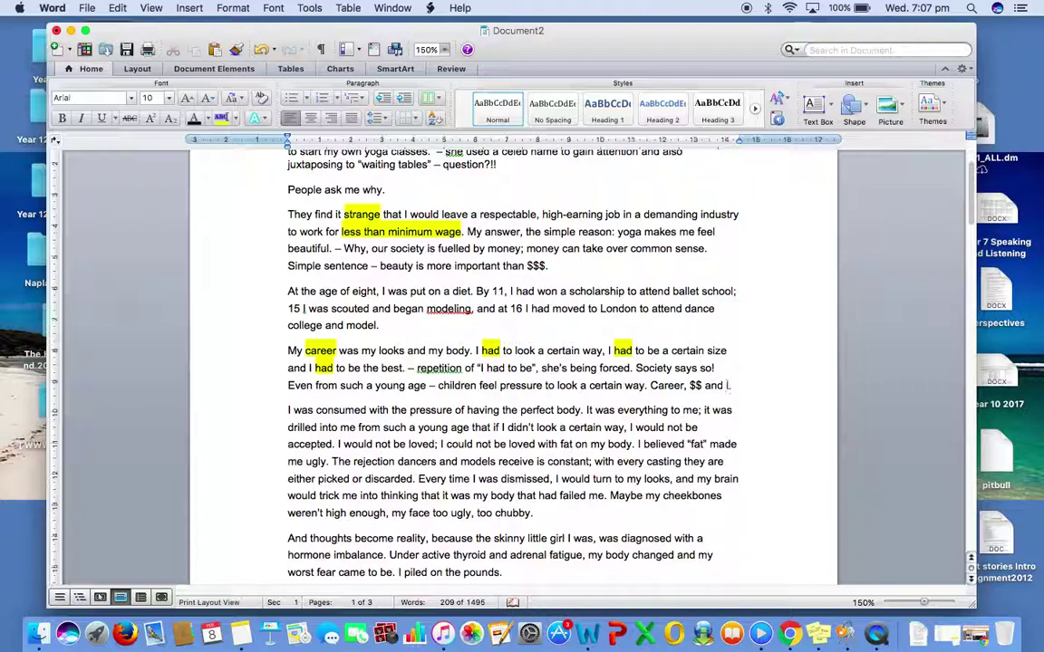
{"action": "type", "text": "LOOKS ar"}
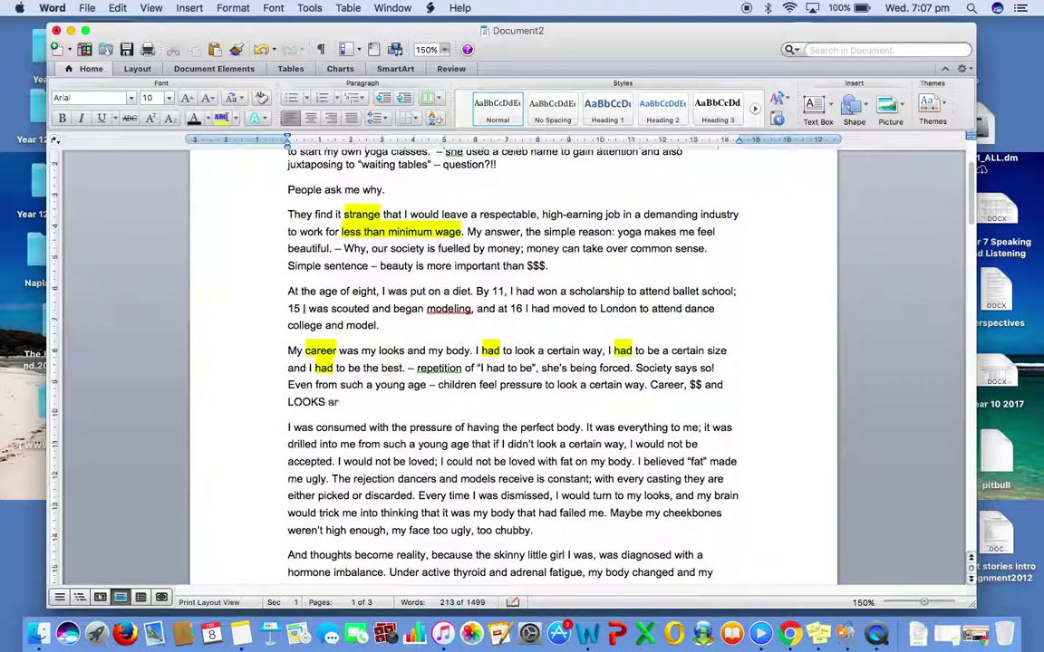
{"action": "type", "text": "e the n"}
{"action": "type", "text": "ost impor"}
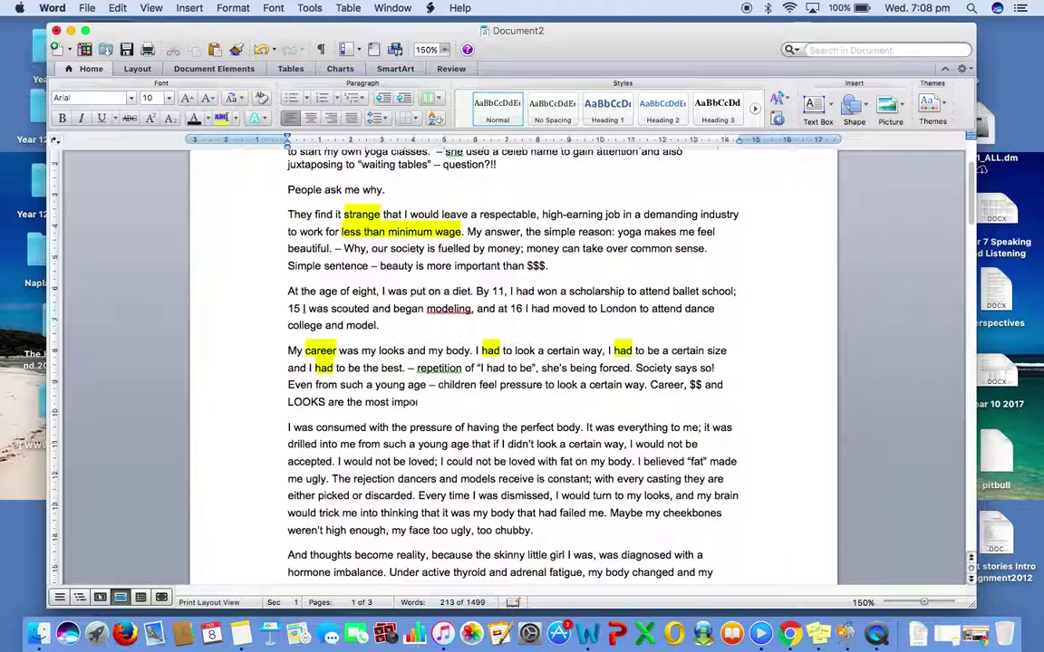
{"action": "type", "text": "tant things in our world."}
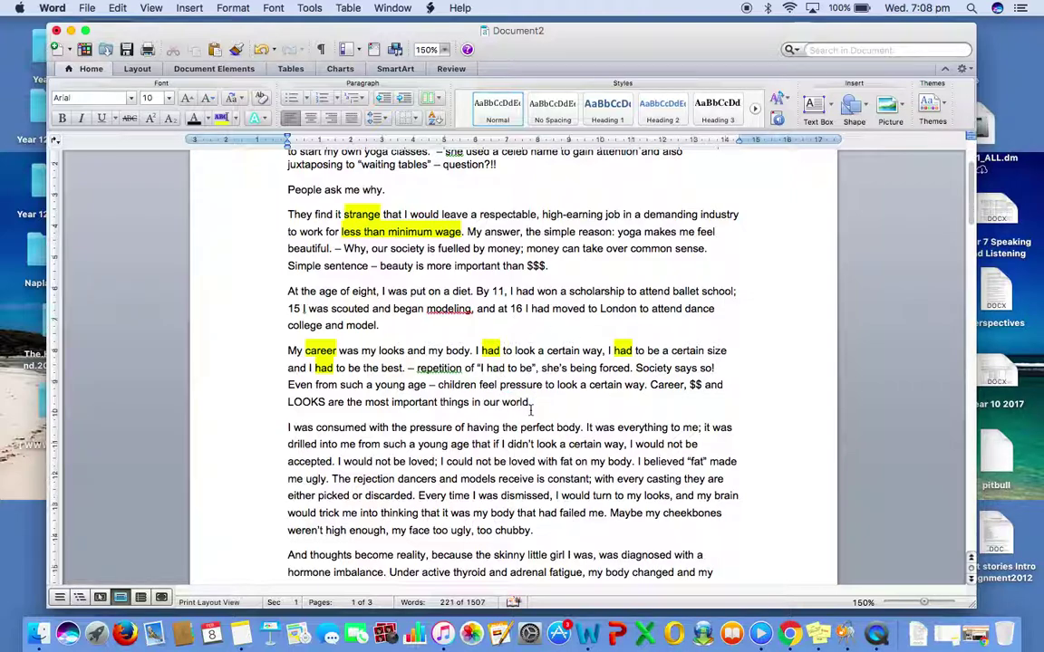
{"action": "scroll", "coordinate": [532, 410], "scroll_direction": "down", "scroll_amount": 3}
Step: Highlight 'consumed', 'pressure', 'everything' and 'drilled' in yellow
{"action": "left_click", "coordinate": [332, 323]}
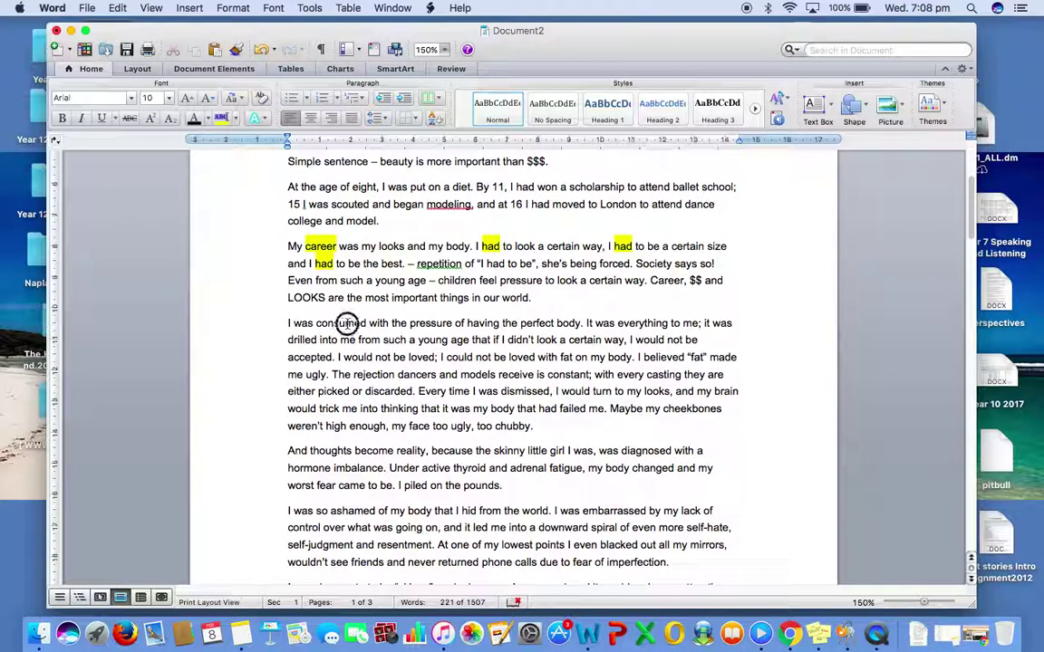
{"action": "triple_click", "coordinate": [333, 323]}
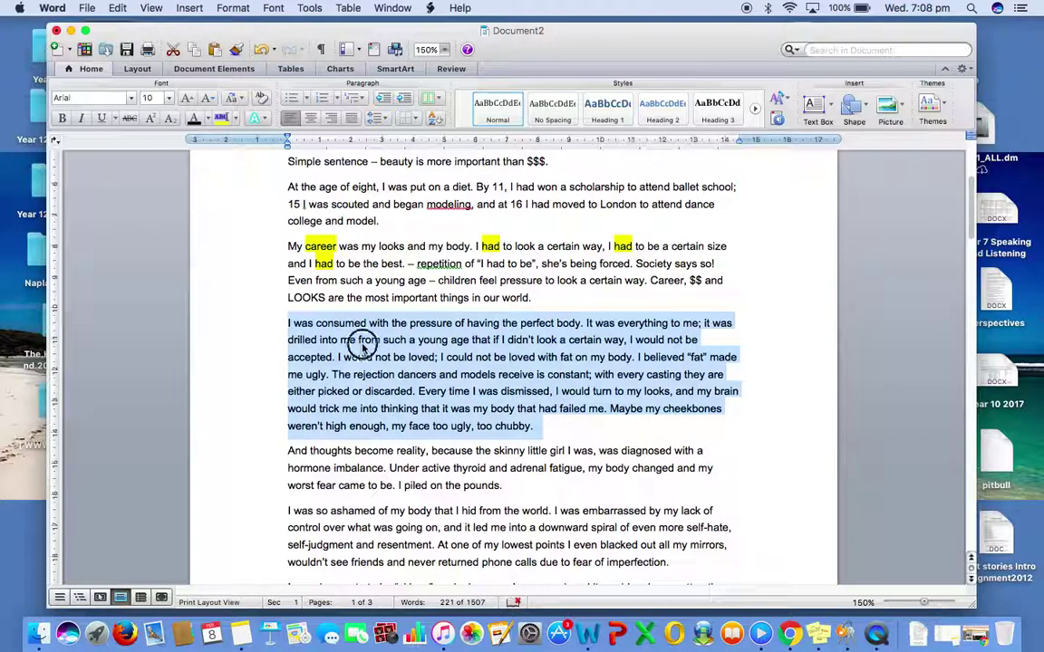
{"action": "left_click", "coordinate": [338, 324]}
{"action": "double_click", "coordinate": [338, 323]}
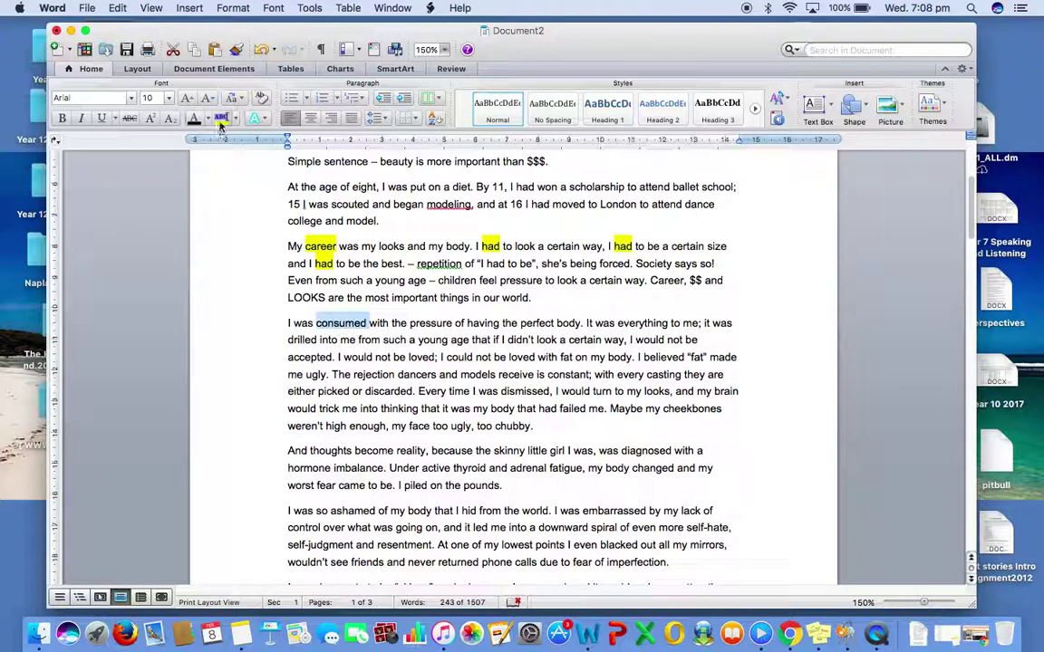
{"action": "left_click", "coordinate": [220, 118]}
{"action": "left_click", "coordinate": [454, 345]}
{"action": "double_click", "coordinate": [431, 324]}
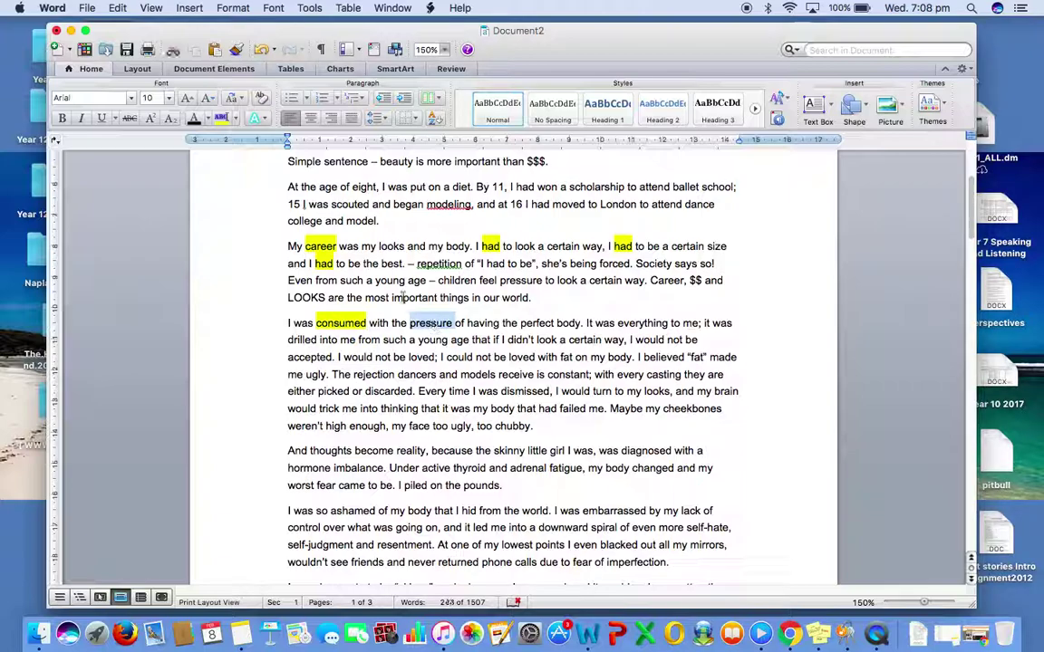
{"action": "left_click", "coordinate": [218, 118]}
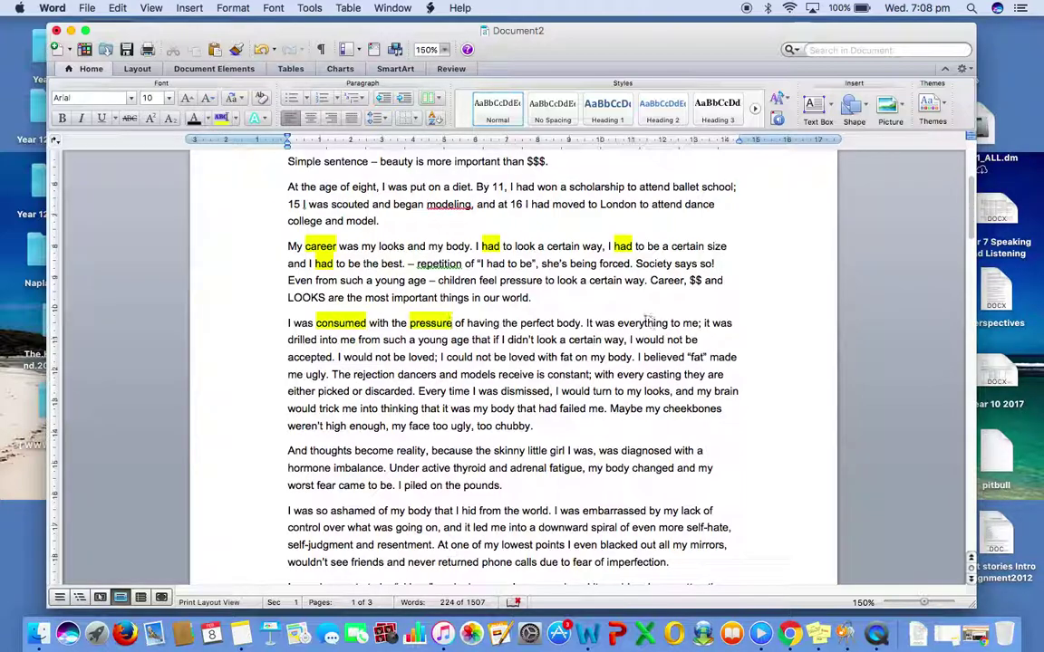
{"action": "double_click", "coordinate": [642, 323]}
{"action": "left_click", "coordinate": [220, 118]}
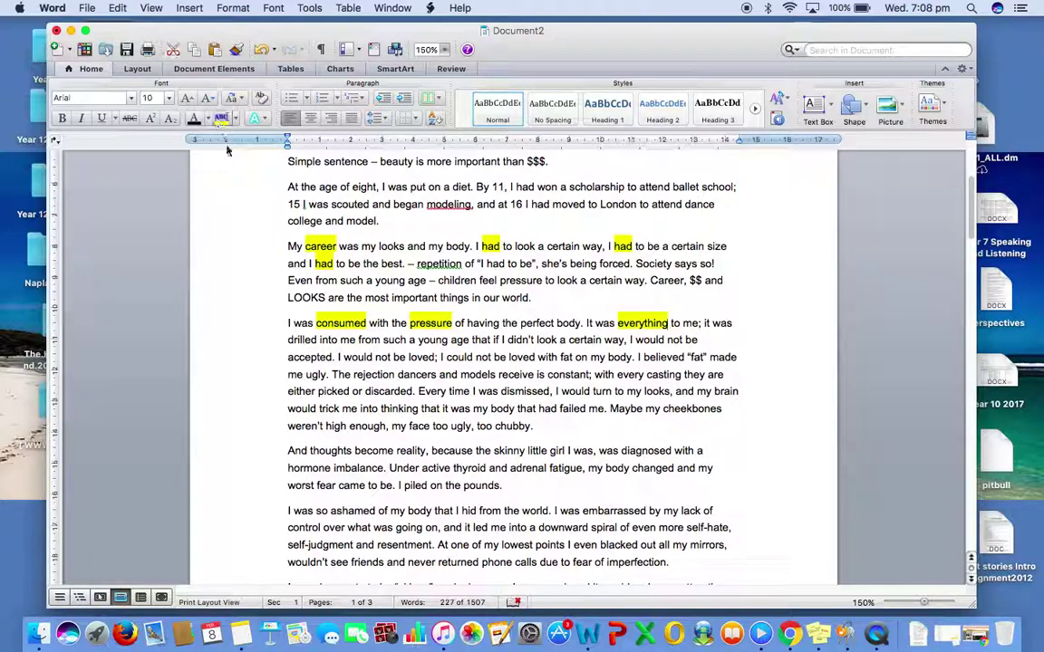
{"action": "double_click", "coordinate": [302, 340]}
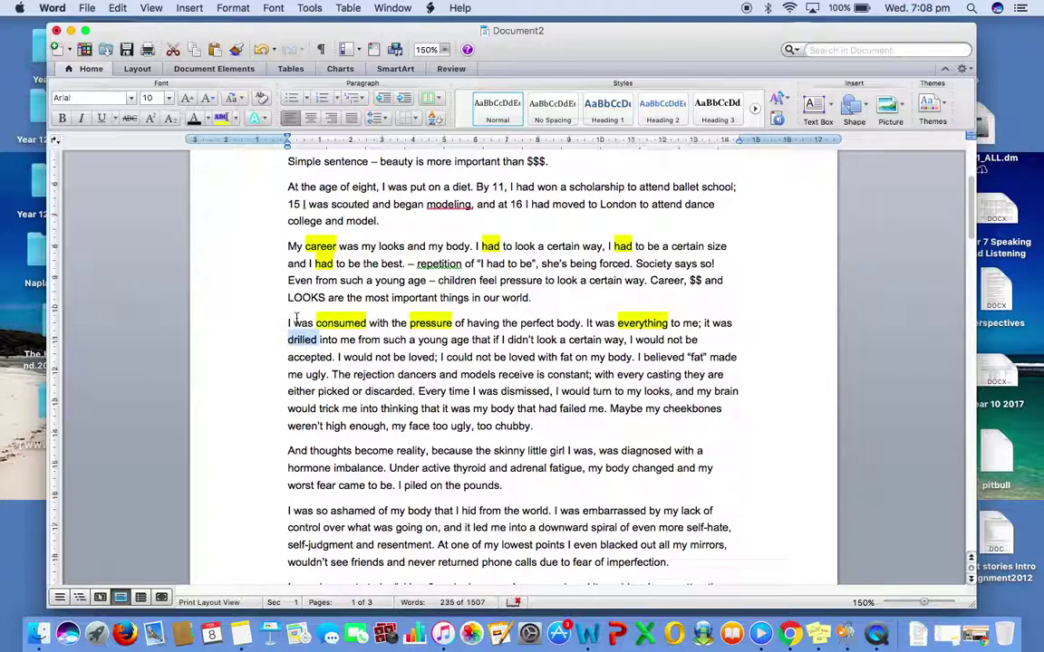
{"action": "left_click", "coordinate": [220, 118]}
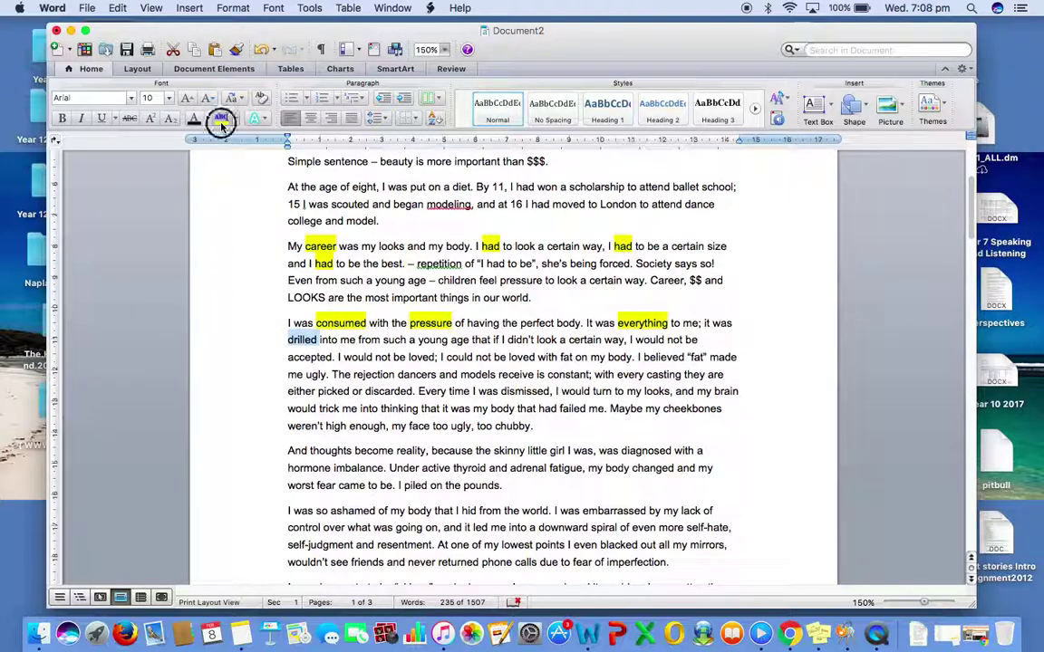
{"action": "left_click", "coordinate": [347, 349]}
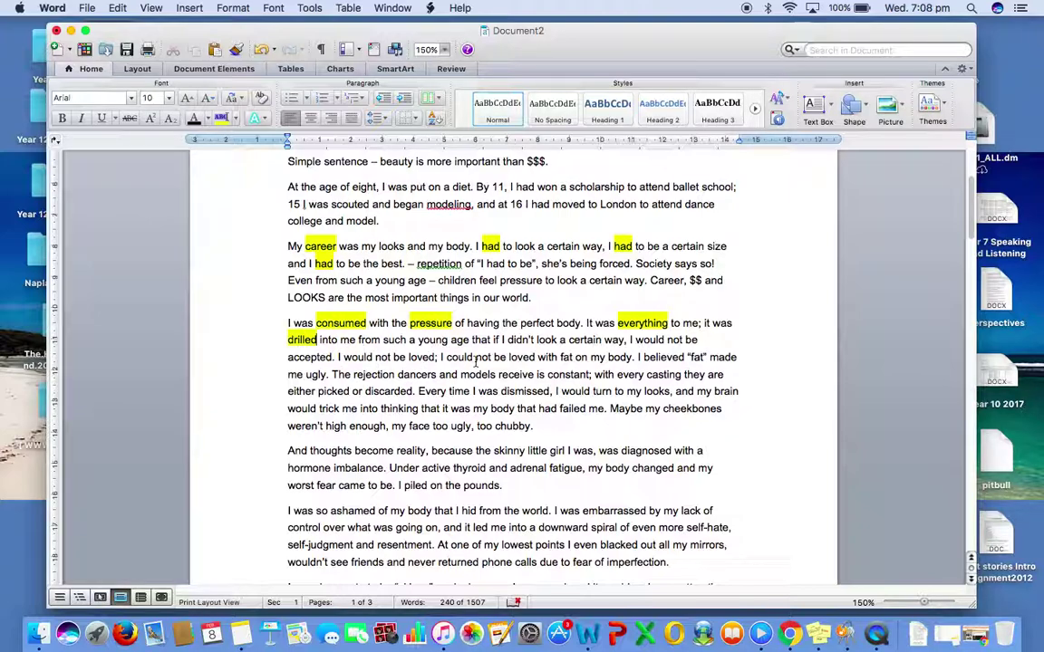
Step: Highlight the three uses of 'not', plus 'picked' and 'dismissed', in yellow
{"action": "double_click", "coordinate": [674, 340]}
{"action": "left_click", "coordinate": [221, 118]}
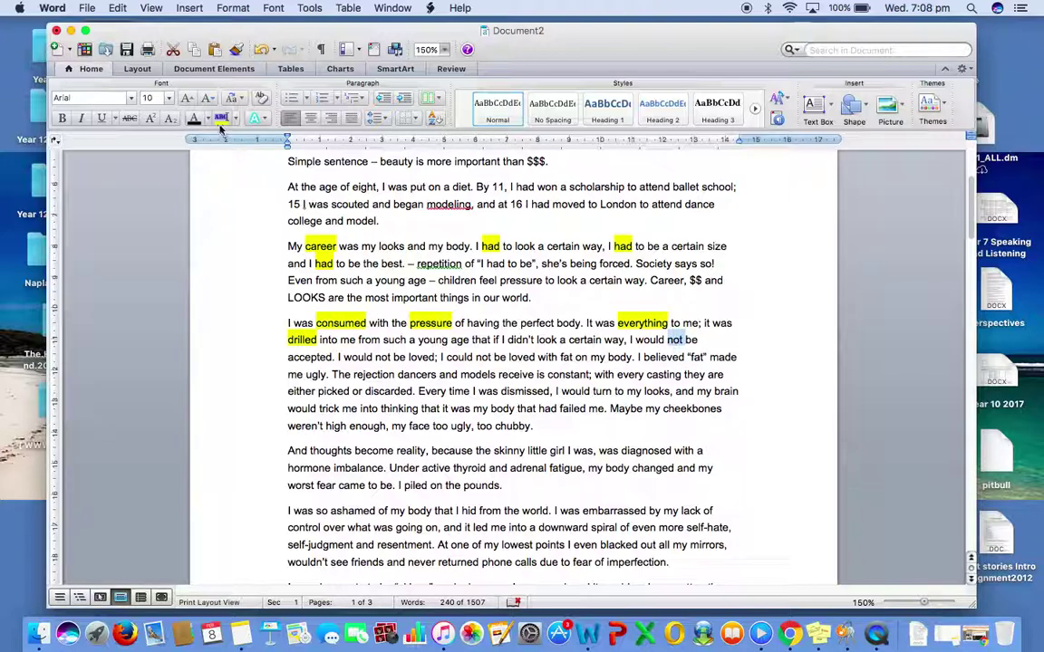
{"action": "double_click", "coordinate": [383, 357]}
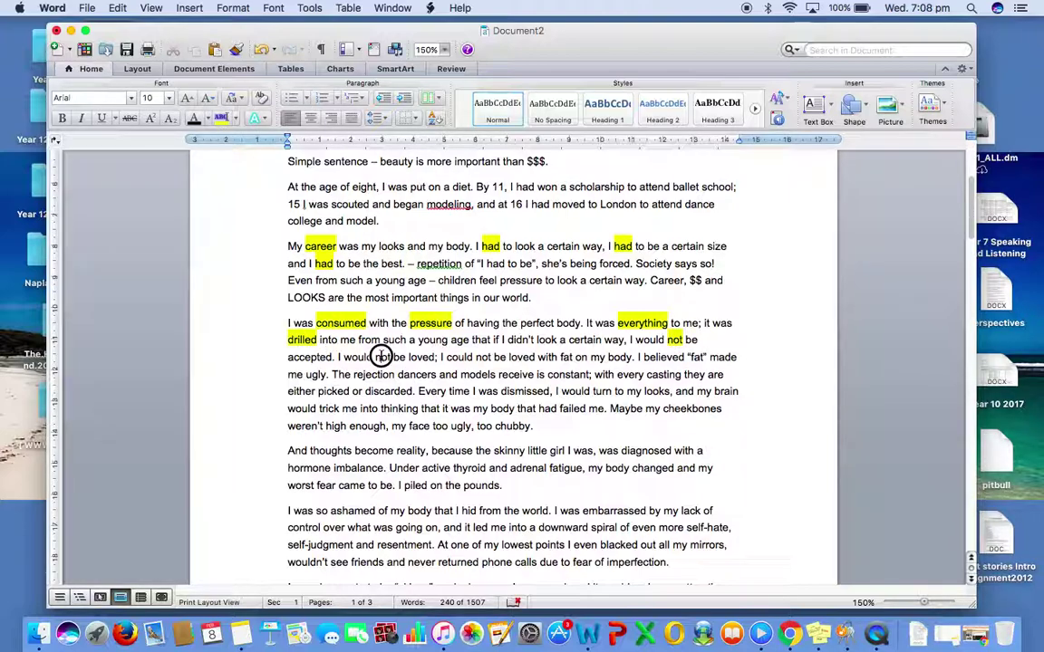
{"action": "left_click", "coordinate": [222, 118]}
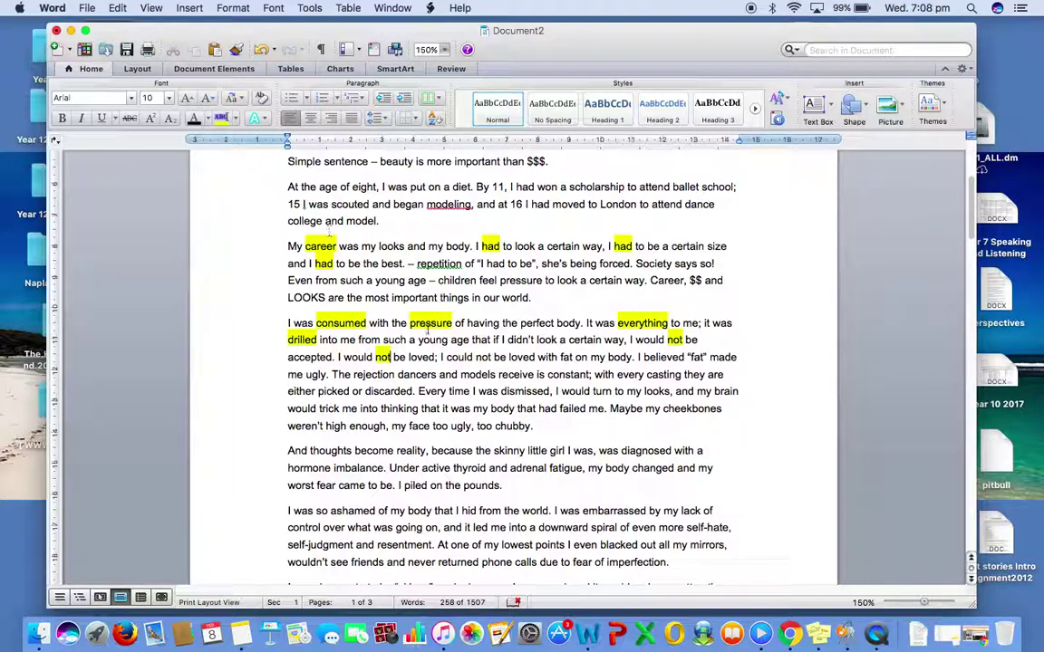
{"action": "double_click", "coordinate": [483, 357]}
{"action": "left_click", "coordinate": [221, 118]}
{"action": "double_click", "coordinate": [333, 391]}
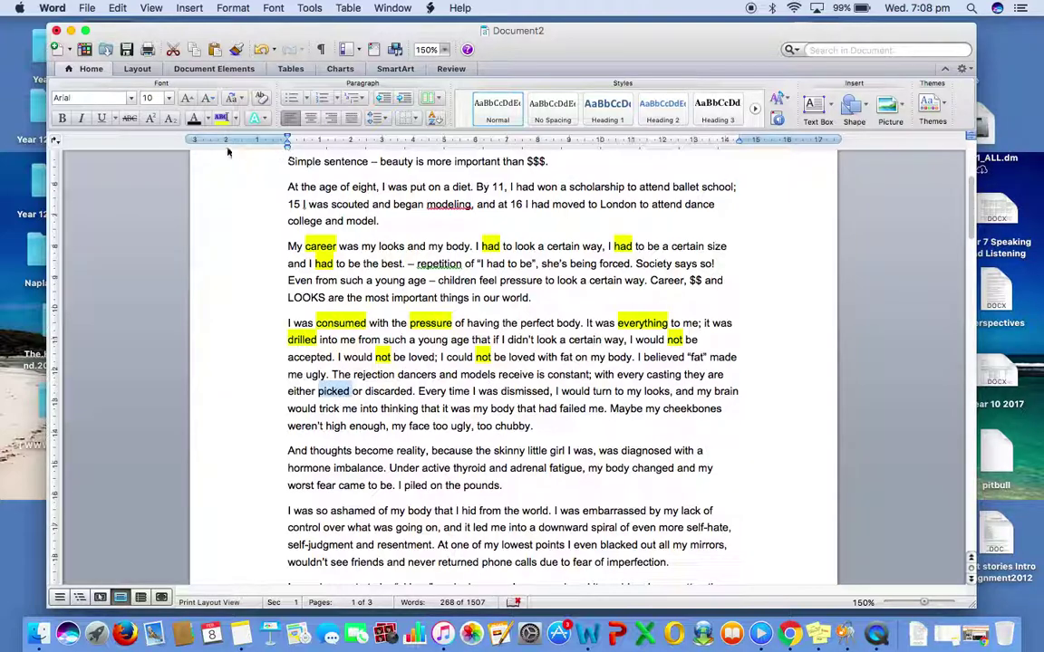
{"action": "left_click", "coordinate": [221, 119]}
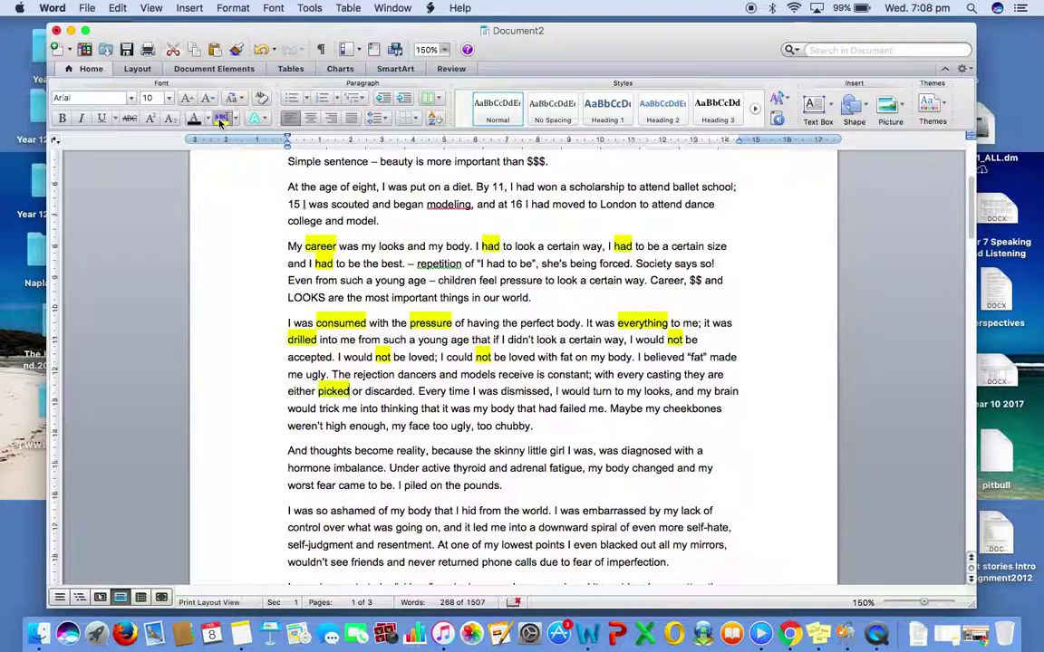
{"action": "double_click", "coordinate": [523, 393]}
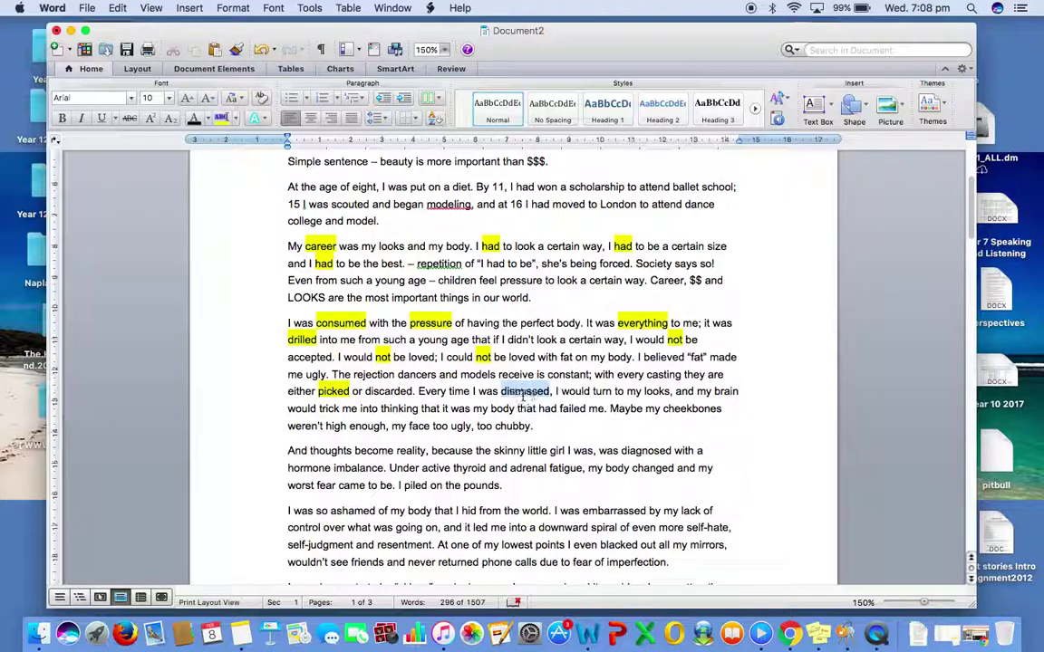
{"action": "left_click", "coordinate": [220, 119]}
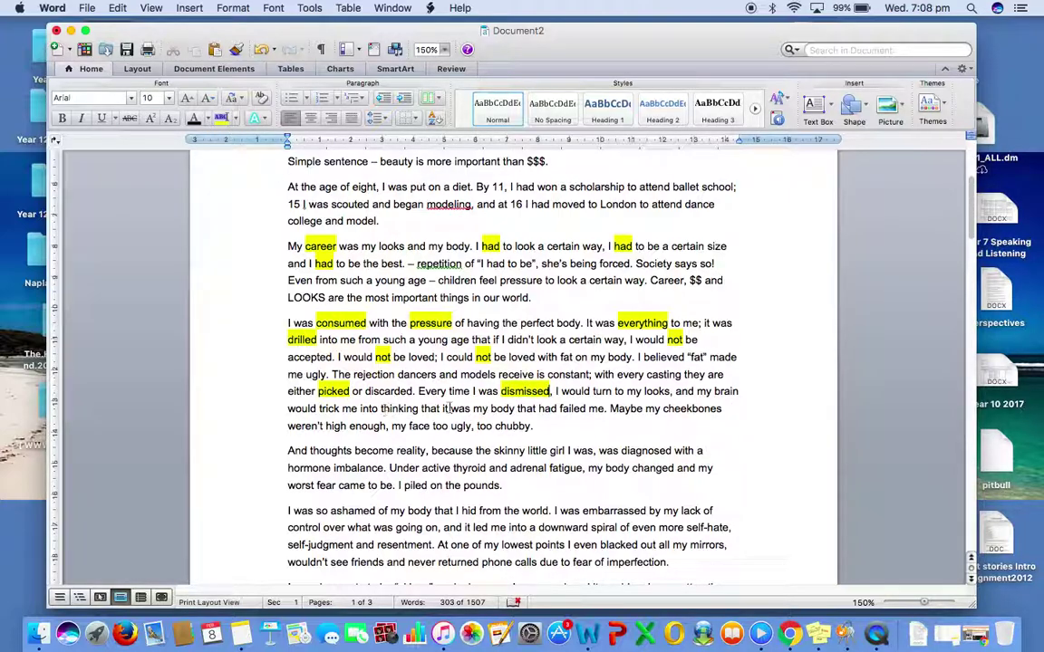
{"action": "left_click", "coordinate": [497, 418]}
Step: Add '- persuasive devices, repetition, lexical choice is negative… create mood, voice/tone is also negative'
{"action": "key", "text": "Down"}
{"action": "key", "text": "Down"}
{"action": "key", "text": "Down"}
{"action": "type", "text": "- perdu"}
{"action": "key", "text": "BackSpace"}
{"action": "key", "text": "BackSpace"}
{"action": "key", "text": "BackSpace"}
{"action": "type", "text": "suasive devices, r"}
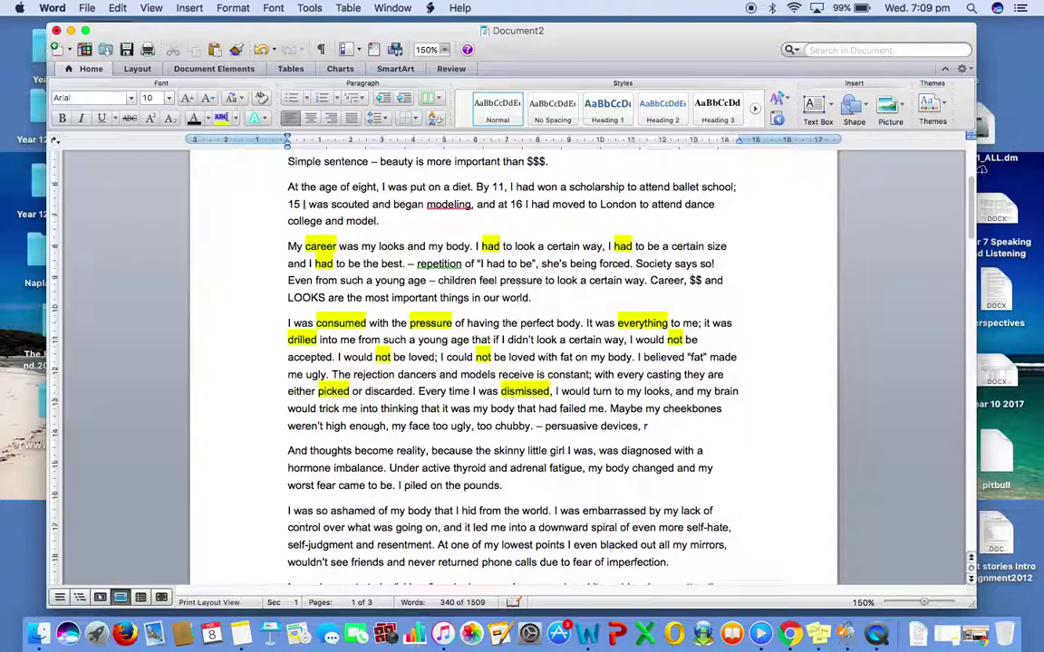
{"action": "type", "text": "epetition"}
{"action": "key", "text": "BackSpace"}
{"action": "key", "text": "BackSpace"}
{"action": "type", "text": "etition, lexica"}
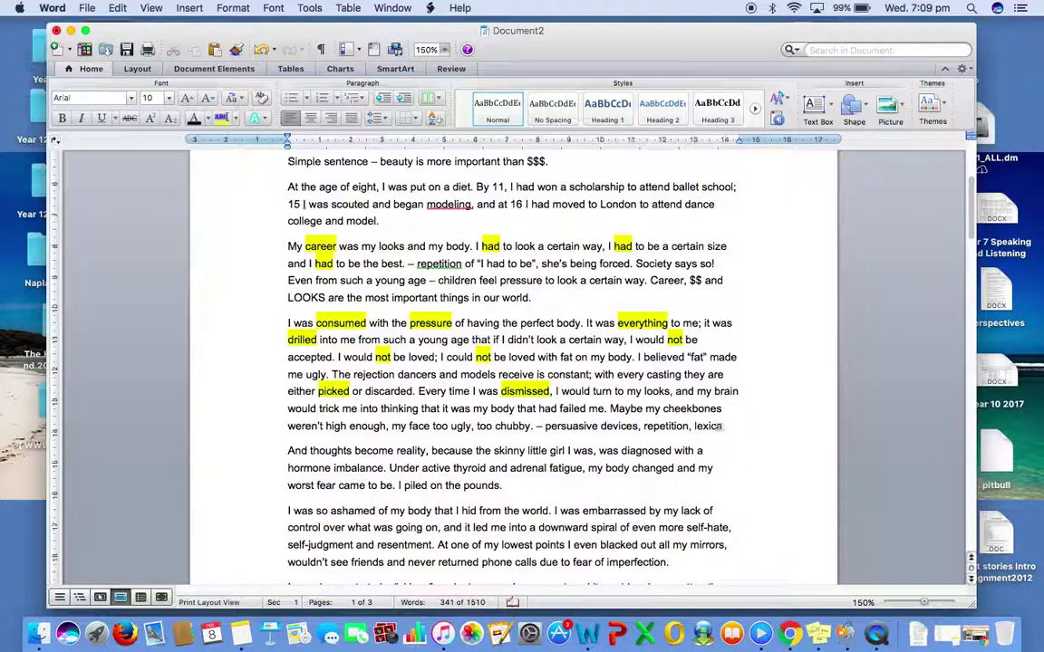
{"action": "type", "text": "l choice is neg"}
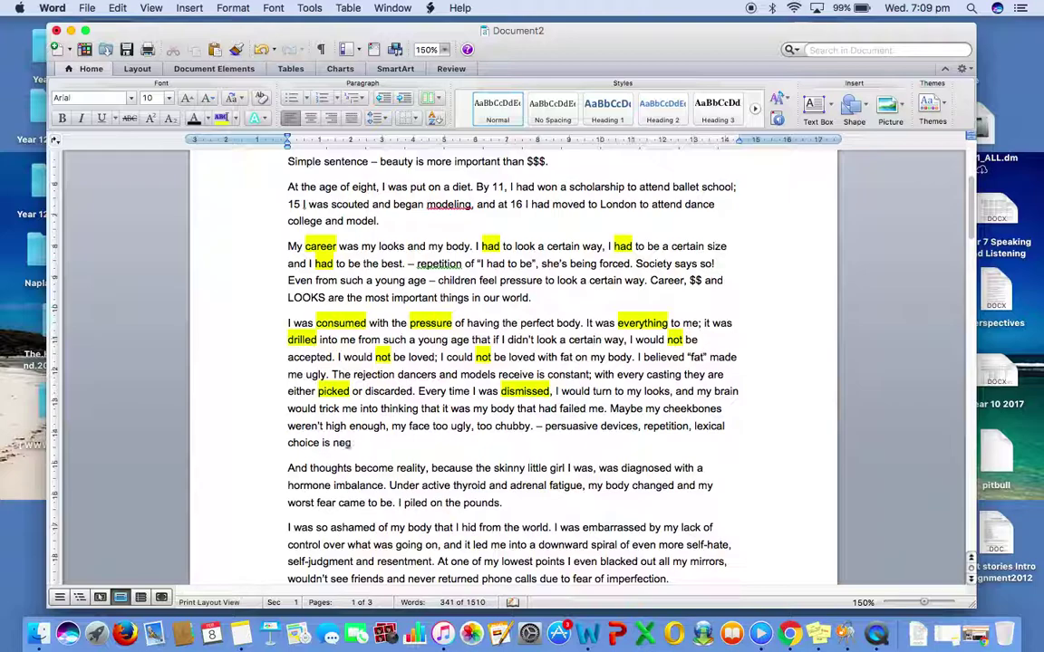
{"action": "type", "text": "ative (words), c"}
{"action": "type", "text": "reate mood"}
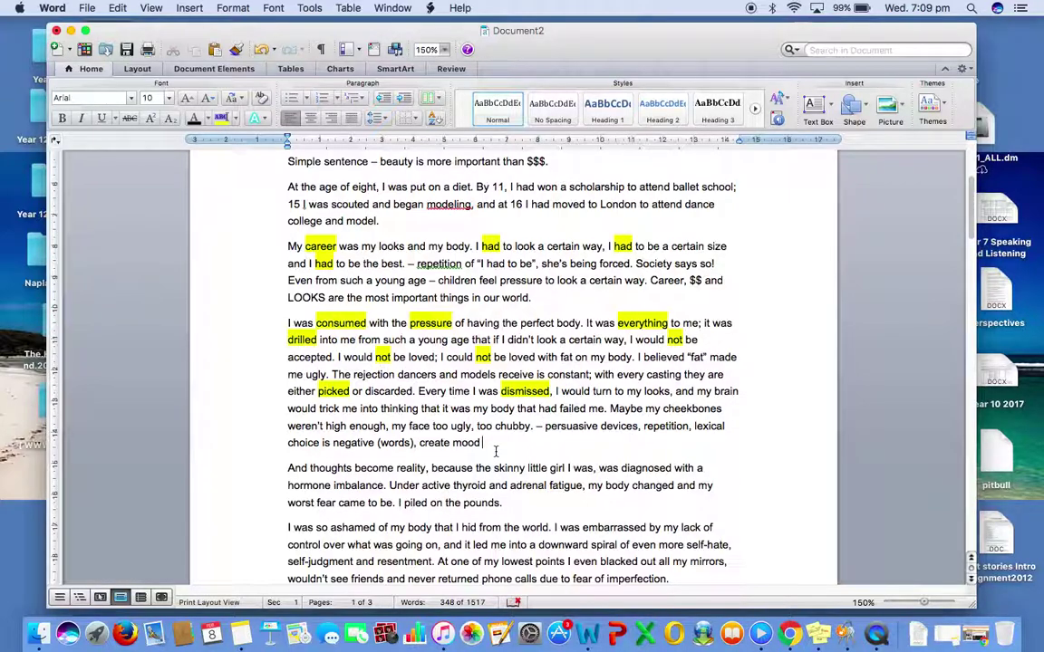
{"action": "scroll", "coordinate": [495, 452], "scroll_direction": "down", "scroll_amount": 1}
{"action": "type", "text": ","}
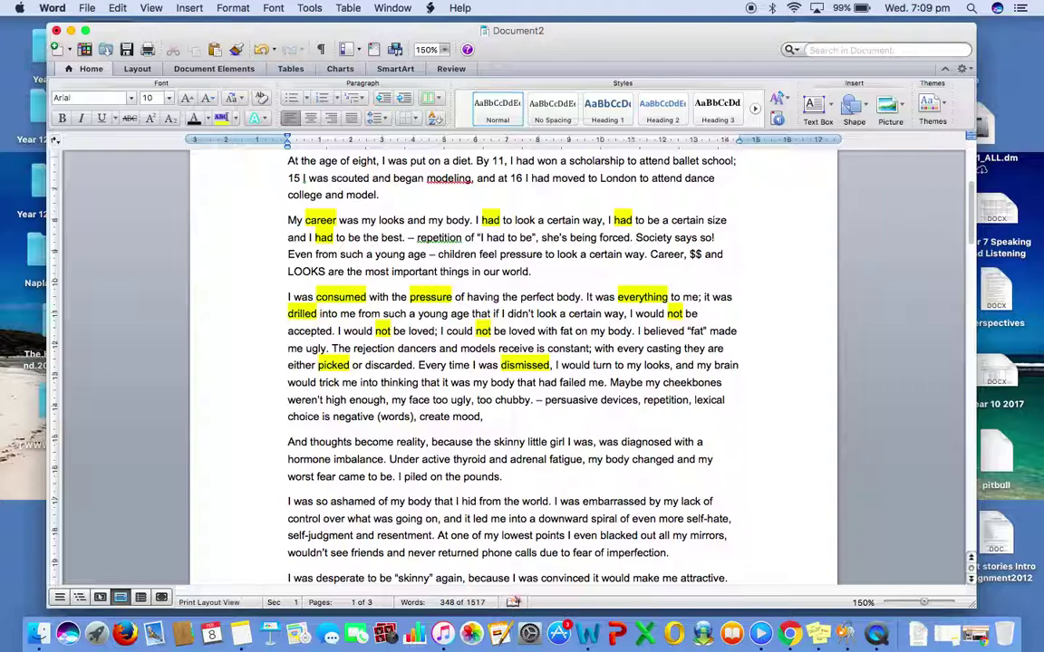
{"action": "type", "text": " voice/tone is also "}
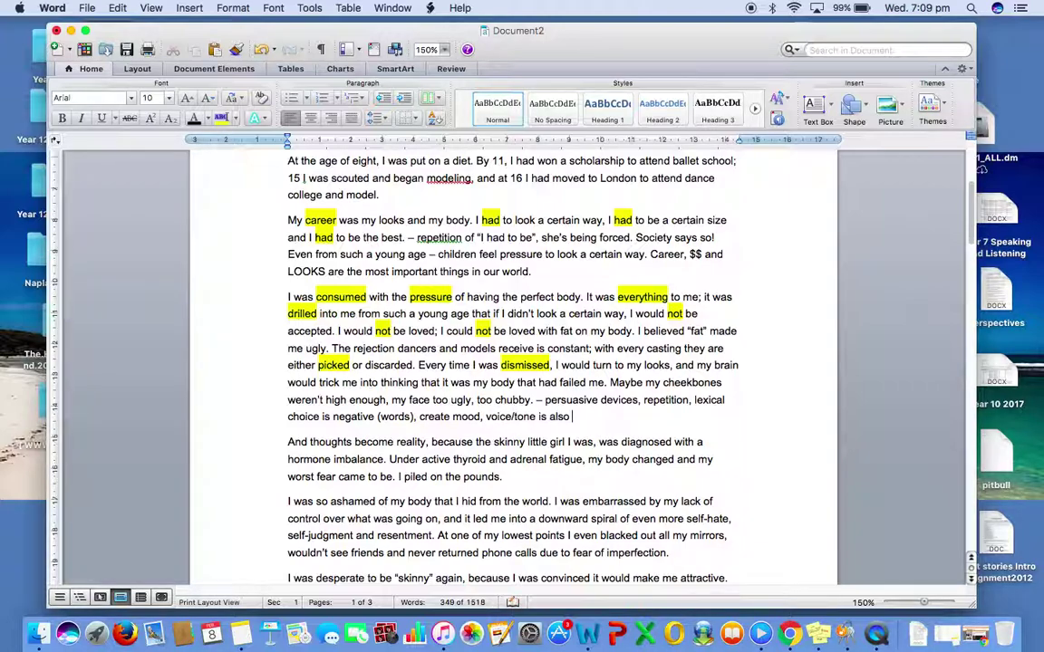
{"action": "type", "text": "negative."}
{"action": "scroll", "coordinate": [320, 398], "scroll_direction": "down", "scroll_amount": 3}
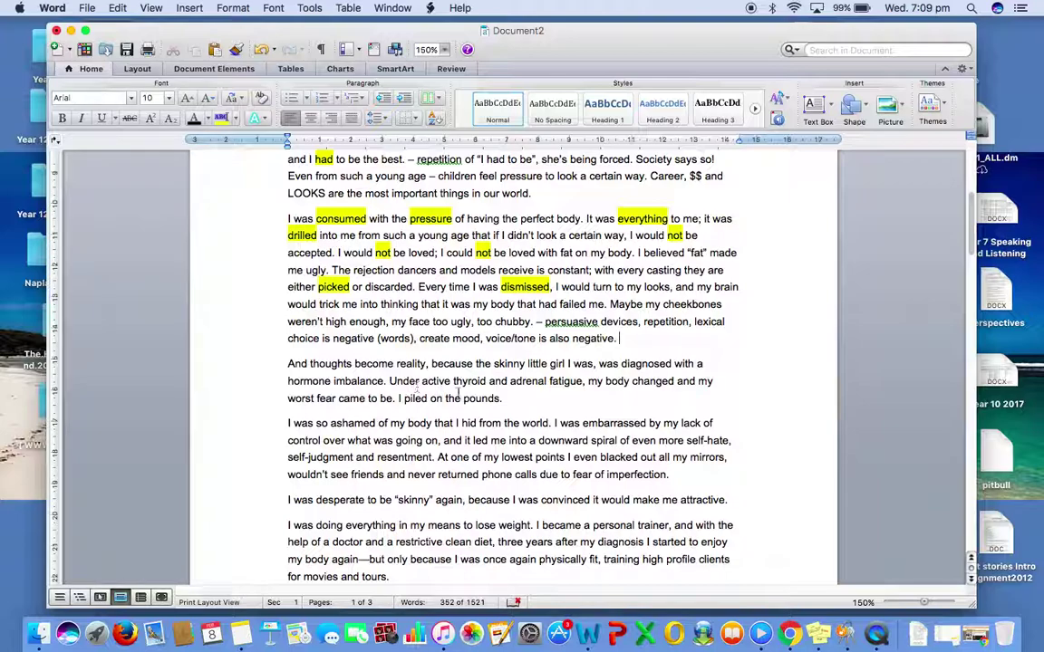
{"action": "scroll", "coordinate": [545, 408], "scroll_direction": "down", "scroll_amount": 1}
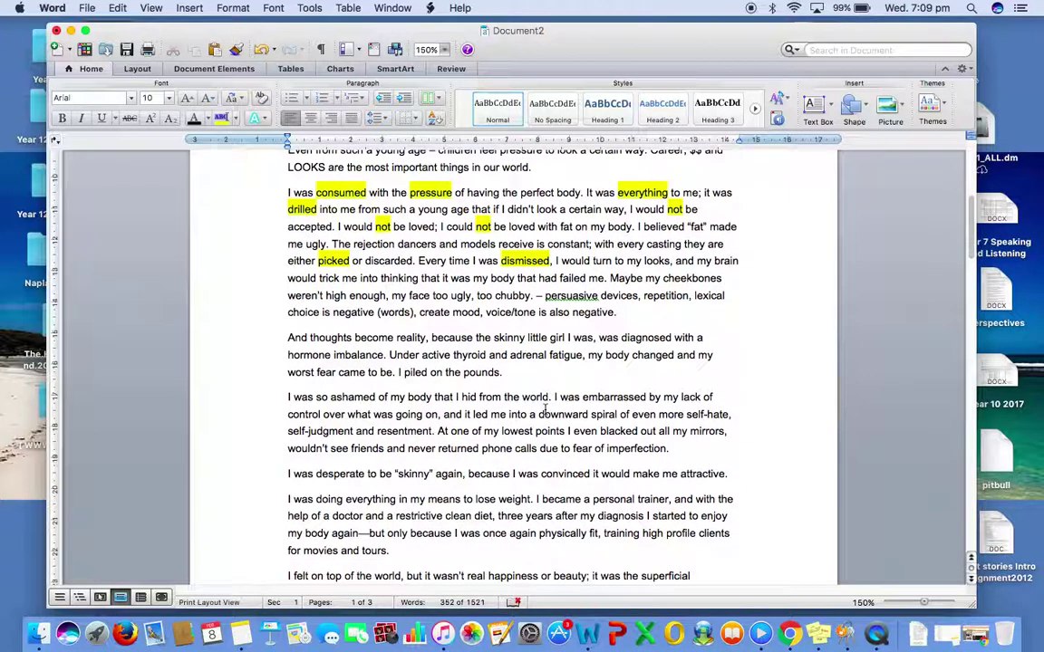
Step: Highlight 'fear', 'piled' and 'pounds' in yellow
{"action": "scroll", "coordinate": [507, 399], "scroll_direction": "down", "scroll_amount": 1}
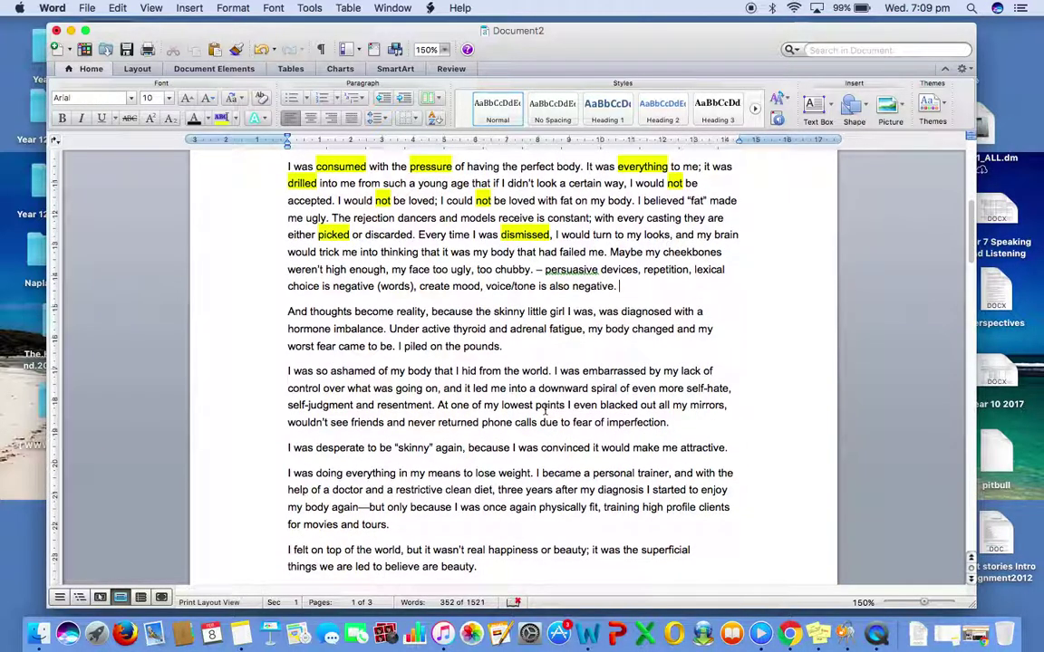
{"action": "double_click", "coordinate": [324, 346]}
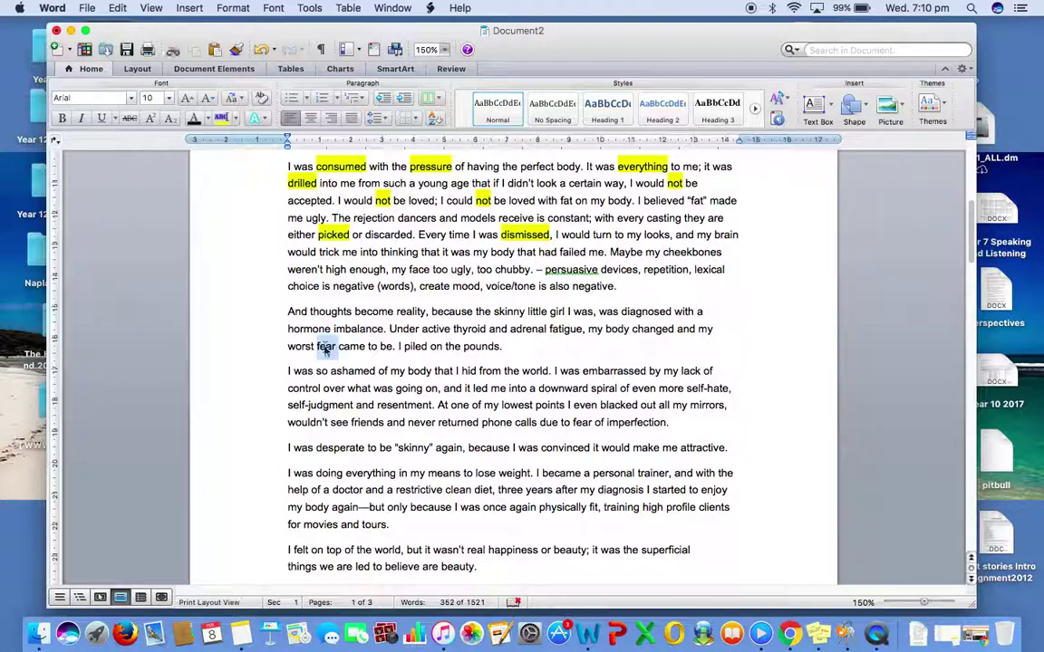
{"action": "left_click", "coordinate": [221, 120]}
{"action": "left_click", "coordinate": [411, 346]}
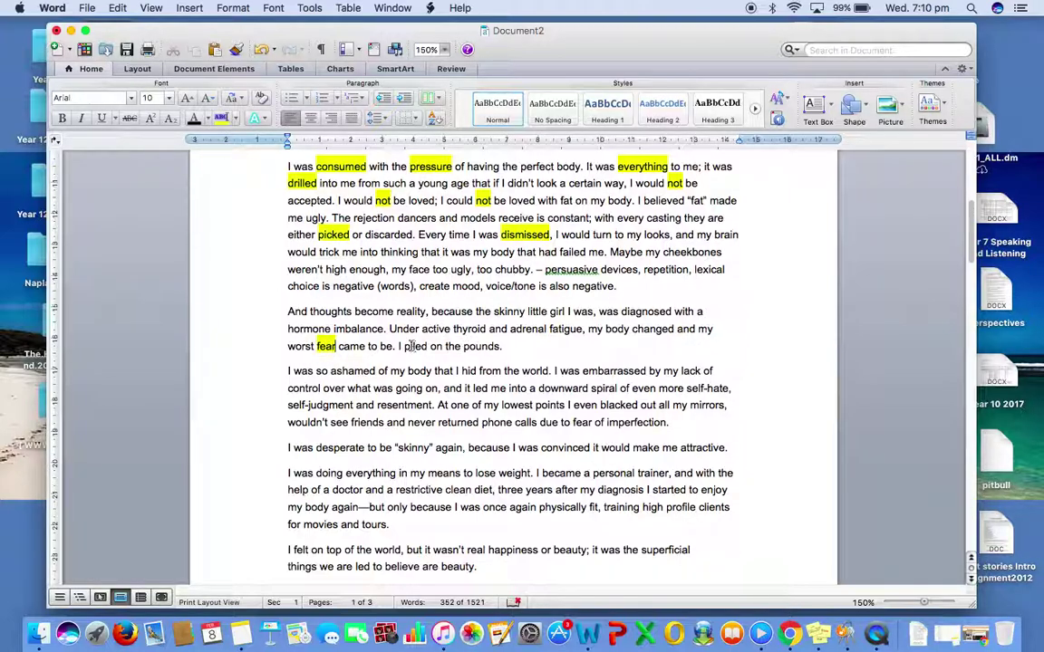
{"action": "double_click", "coordinate": [412, 346]}
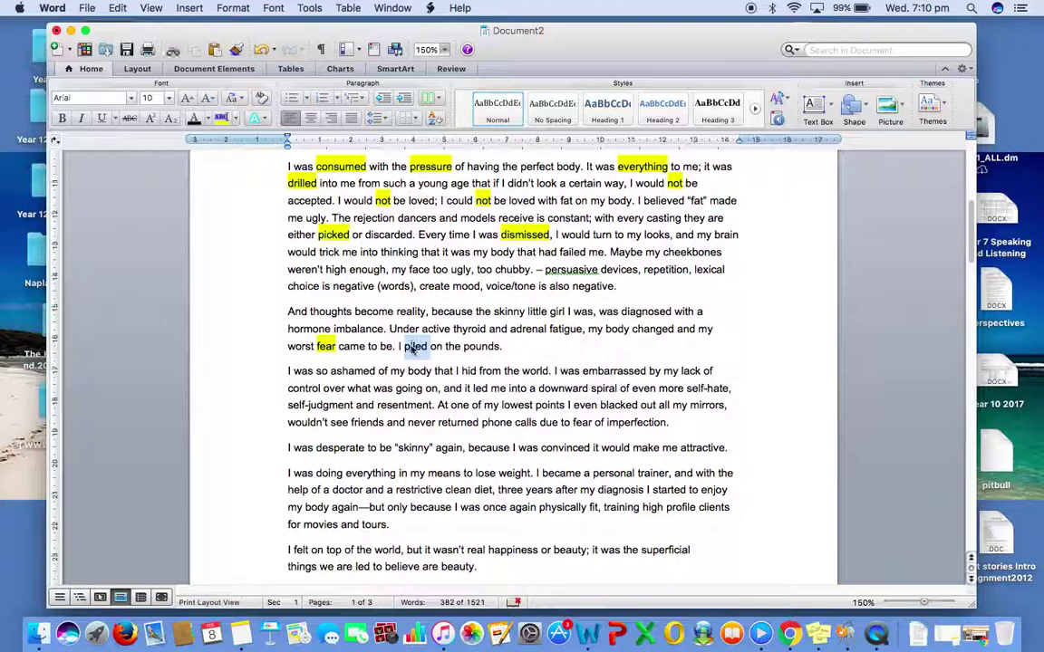
{"action": "left_click", "coordinate": [221, 119]}
{"action": "double_click", "coordinate": [480, 346]}
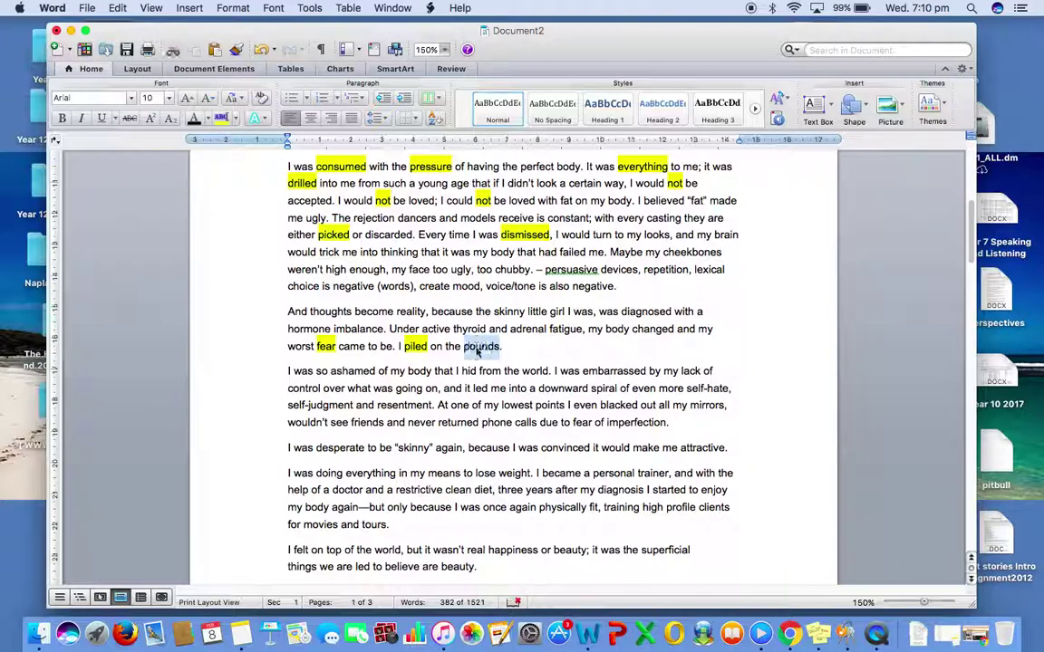
{"action": "left_click", "coordinate": [221, 119]}
Step: After 'pounds', add the note '"p" strong sound that adds to the fear', urging readers to agree
{"action": "left_click", "coordinate": [555, 346]}
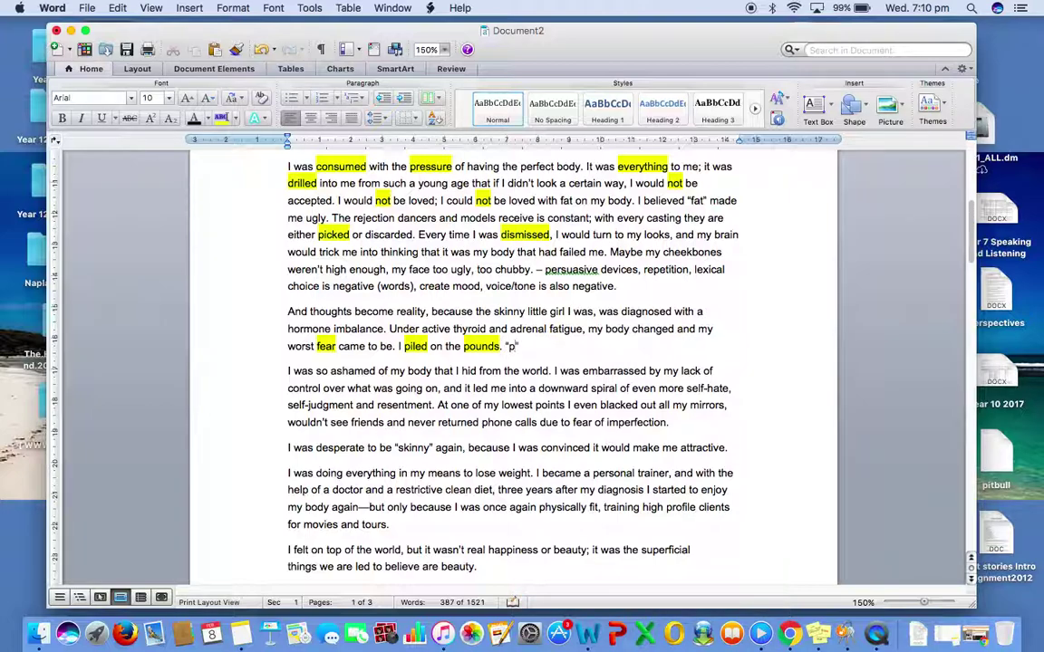
{"action": "type", "text": "\"p\" strong sound that a"}
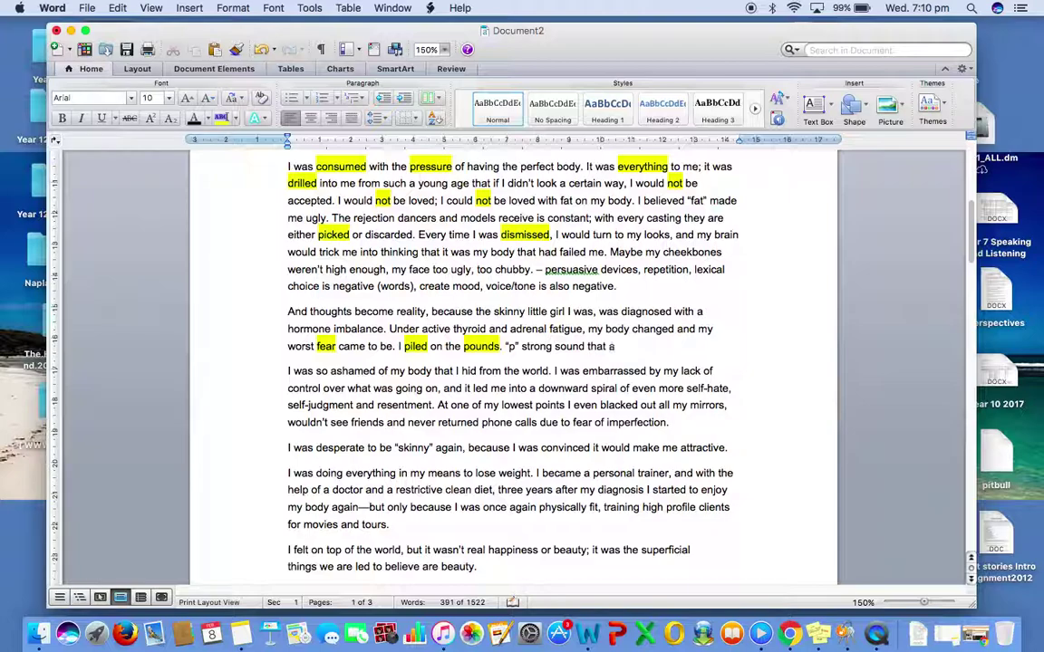
{"action": "type", "text": "dds to the fear, an"}
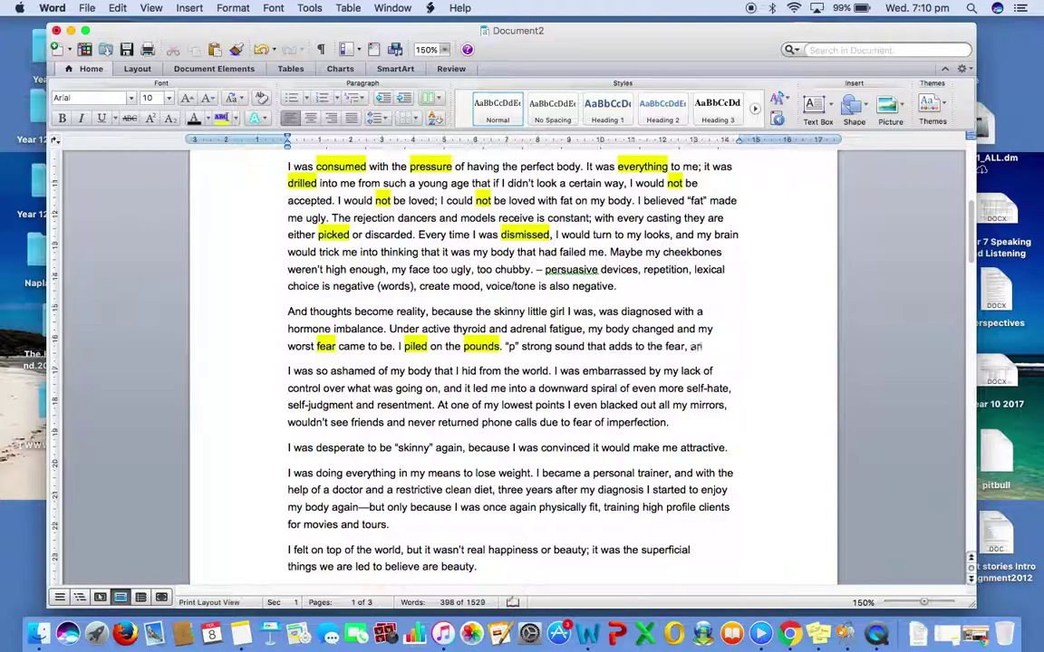
{"action": "type", "text": "d as readers"}
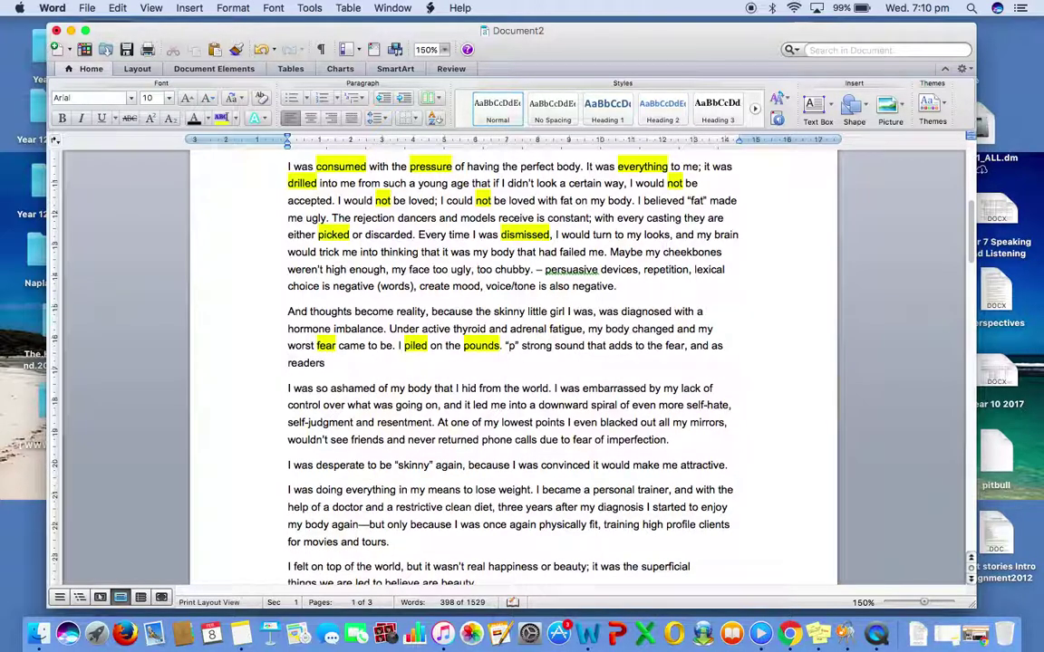
{"action": "type", "text": " to agree with that"}
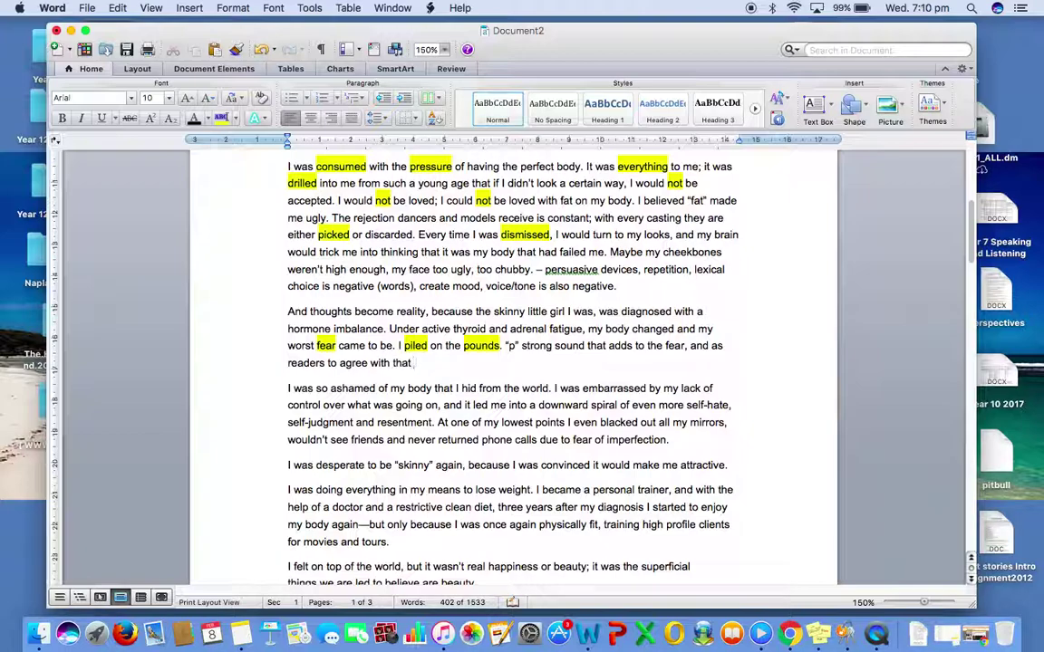
{"action": "type", "text": " fear."}
Step: Highlight 'hid' and 'embarrassed' in yellow in the ashamed paragraph
{"action": "scroll", "coordinate": [469, 361], "scroll_direction": "down", "scroll_amount": 2}
{"action": "double_click", "coordinate": [468, 349]}
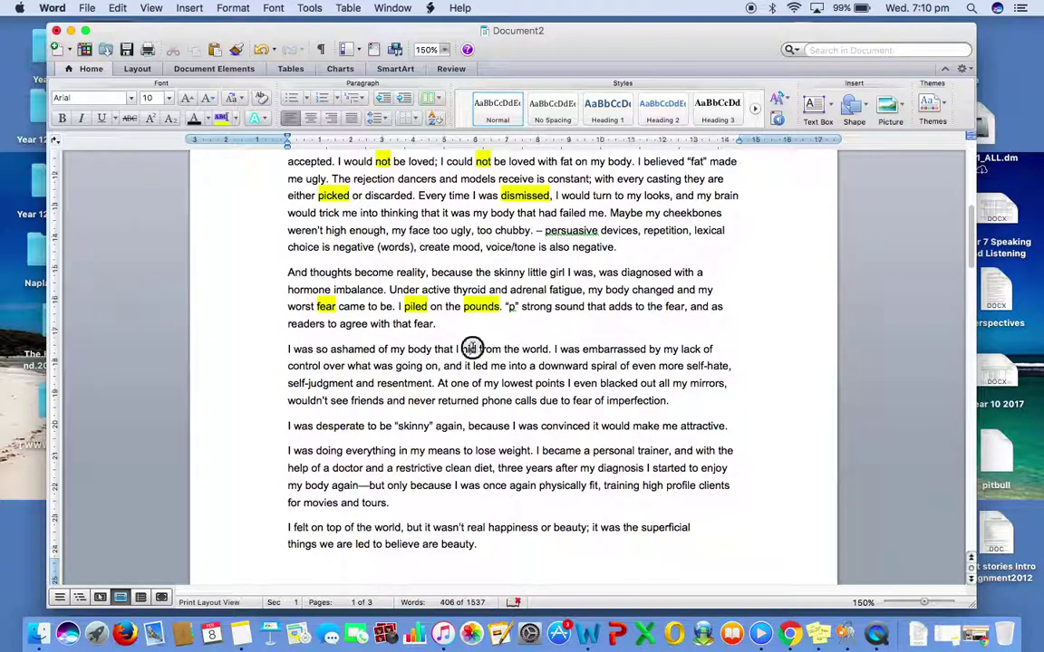
{"action": "left_click", "coordinate": [220, 119]}
{"action": "double_click", "coordinate": [614, 349]}
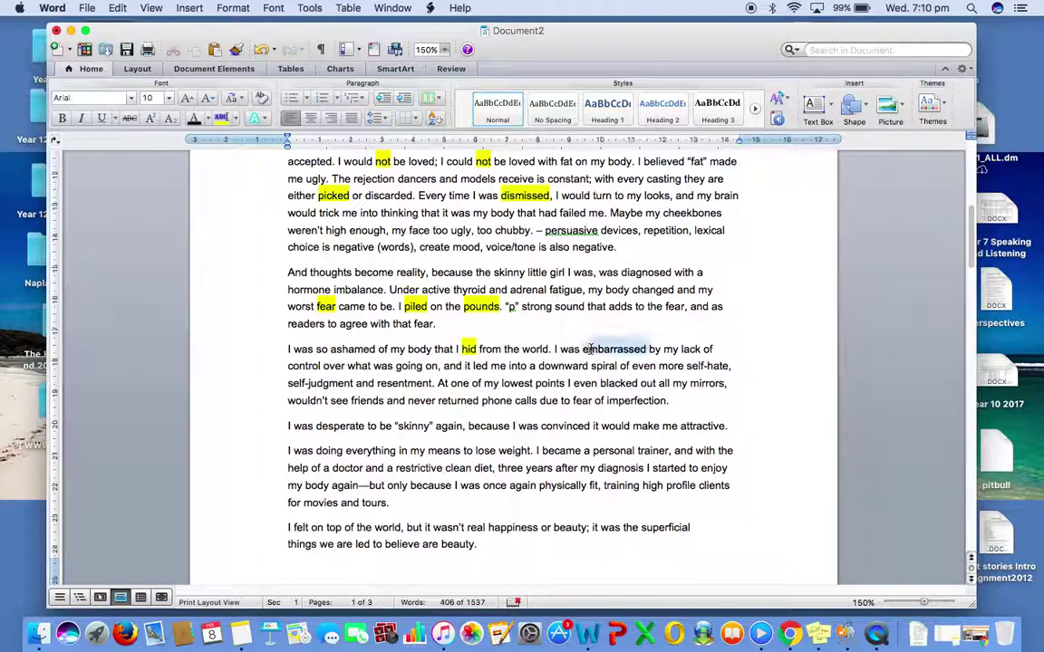
{"action": "left_click", "coordinate": [220, 119]}
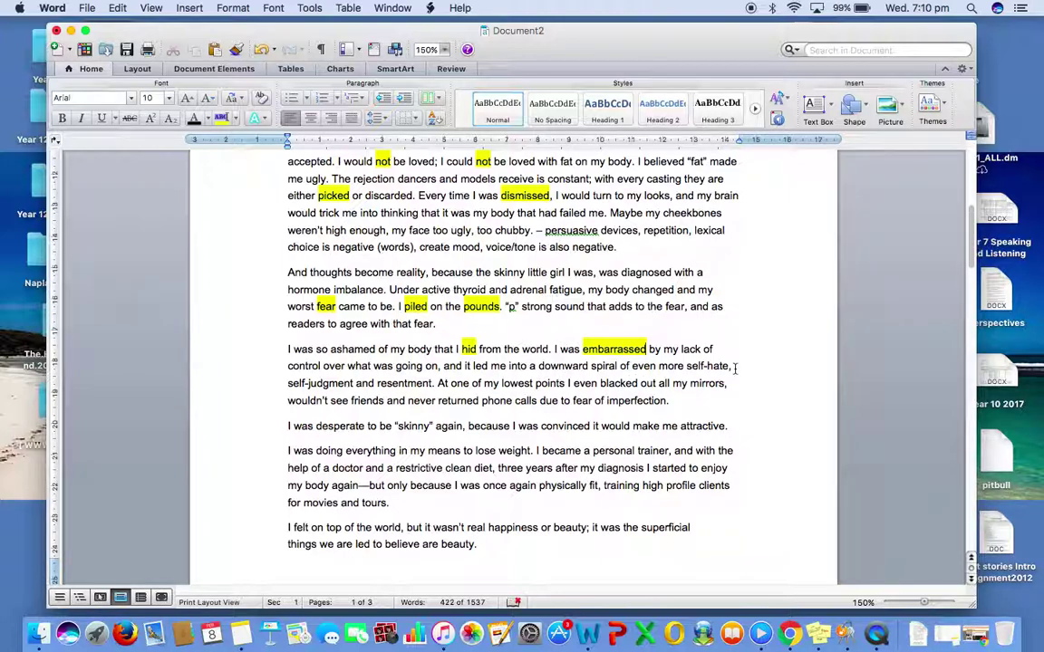
Step: Highlight 'self-hate, self-judgment and resentment' in yellow and place the caret after 'imperfection.'
{"action": "left_click", "coordinate": [432, 372]}
{"action": "left_click_drag", "start_coordinate": [432, 373], "coordinate": [687, 363]}
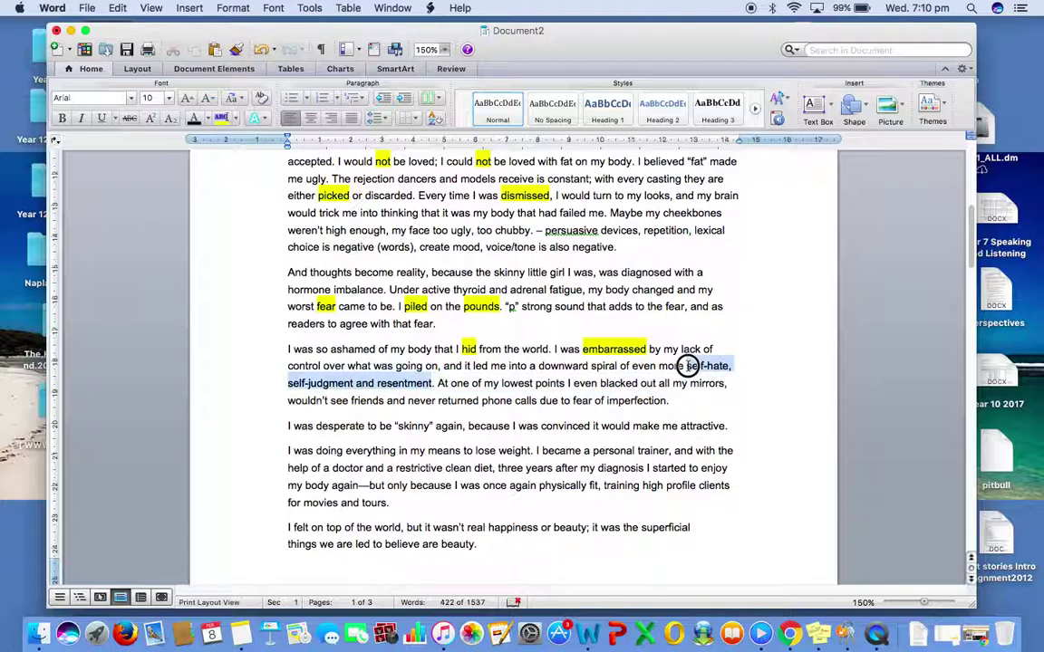
{"action": "left_click", "coordinate": [220, 119]}
{"action": "left_click", "coordinate": [699, 385]}
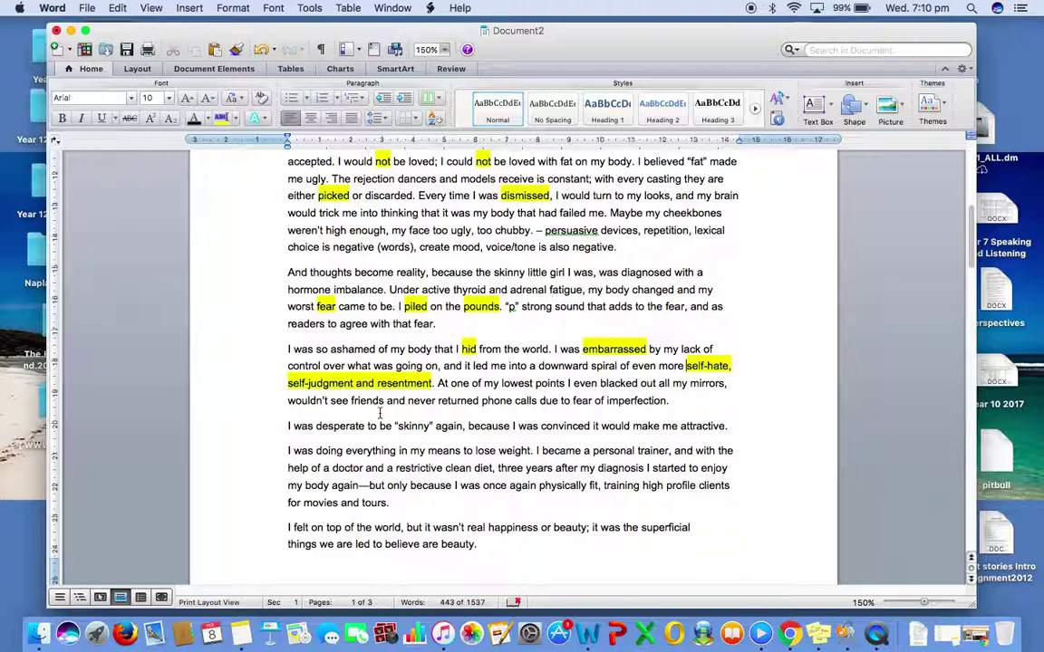
{"action": "left_click", "coordinate": [670, 402]}
Step: Type '- repetition of examples, power of 3… exemplify and emphasise her suffering because of societal standards.'
{"action": "type", "text": "- repet"}
{"action": "type", "text": "ition of e"}
{"action": "type", "text": "xap"}
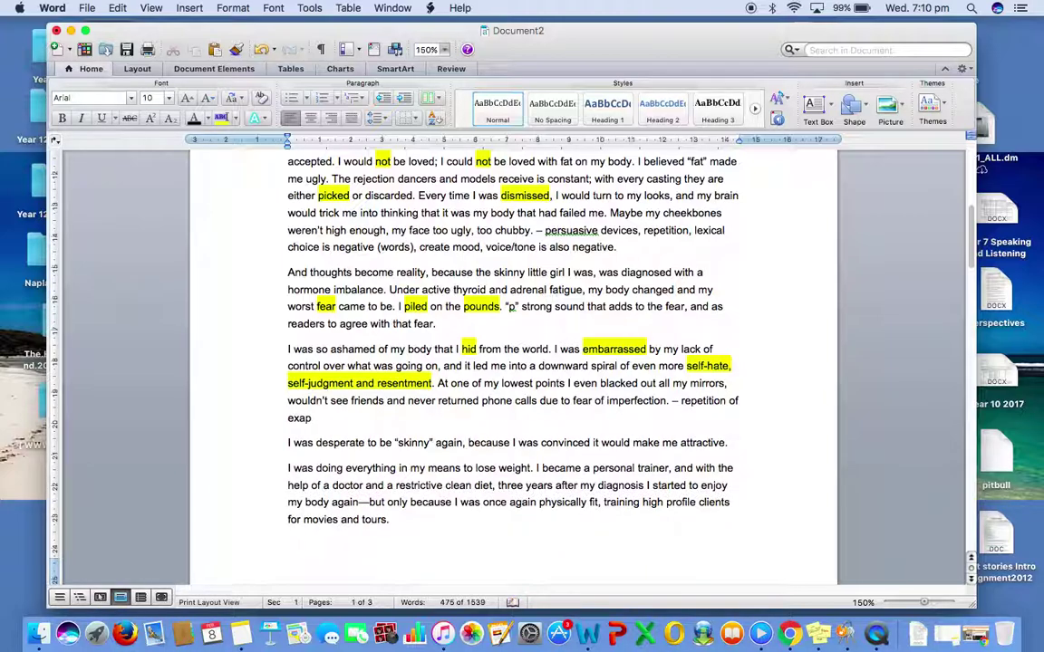
{"action": "key", "text": "BackSpace"}
{"action": "type", "text": "mples"}
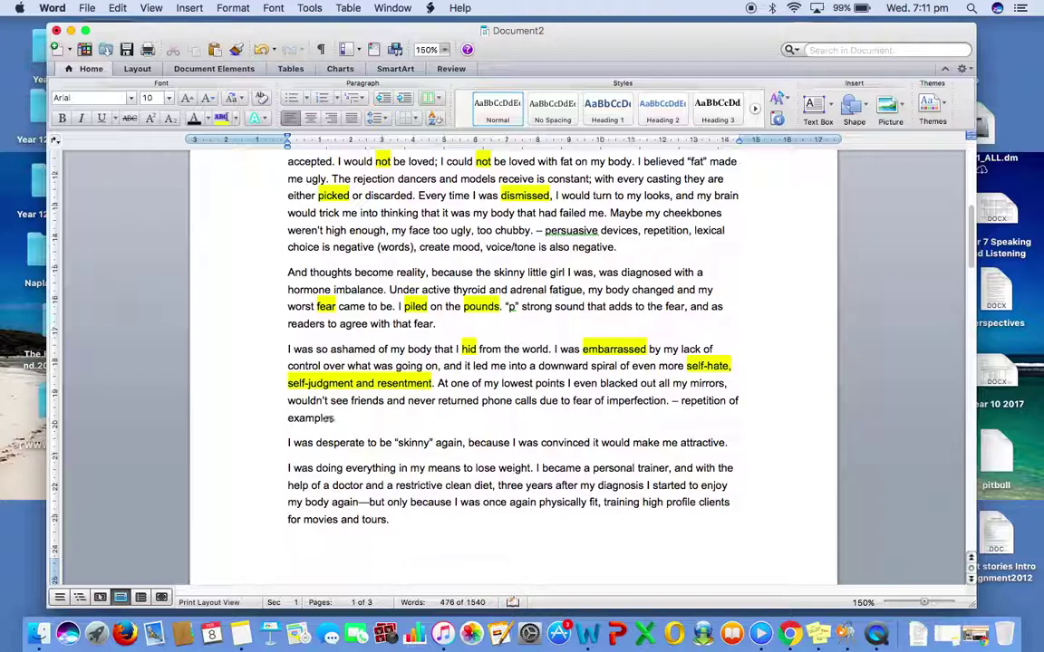
{"action": "type", "text": ", power of"}
{"action": "type", "text": "Parrallel"}
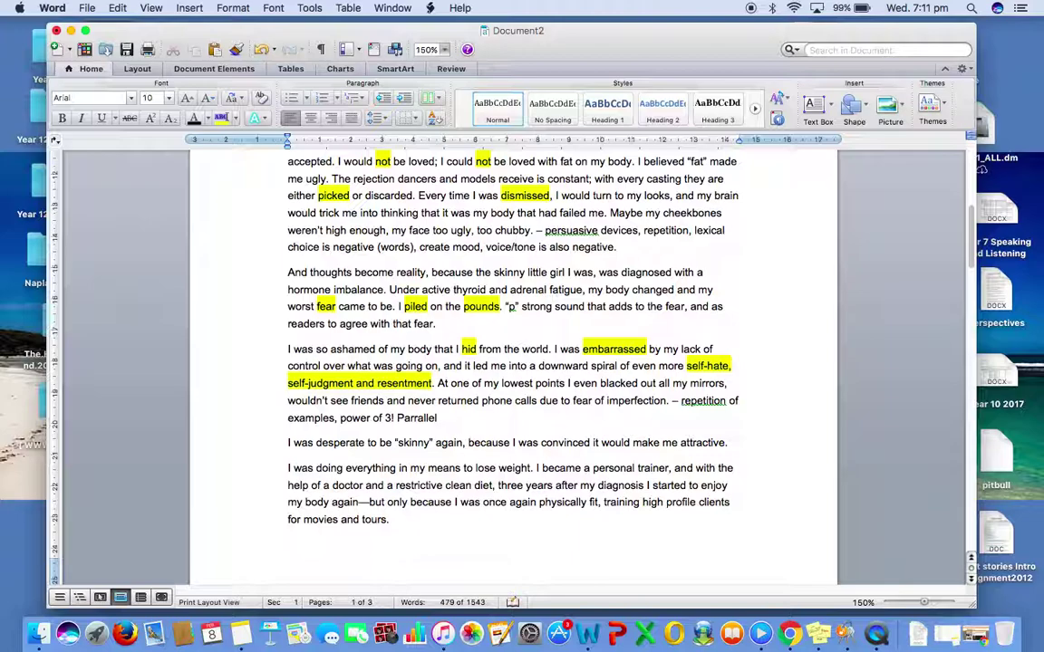
{"action": "type", "text": " contr"}
{"action": "key", "text": "BackSpace"}
{"action": "key", "text": "BackSpace"}
{"action": "key", "text": "BackSpace"}
{"action": "key", "text": "BackSpace"}
{"action": "key", "text": "BackSpace"}
{"action": "key", "text": "BackSpace"}
{"action": "key", "text": "BackSpace"}
{"action": "key", "text": "BackSpace"}
{"action": "key", "text": "BackSpace"}
{"action": "key", "text": "BackSpace"}
{"action": "key", "text": "BackSpace"}
{"action": "key", "text": "BackSpace"}
{"action": "key", "text": "BackSpace"}
{"action": "key", "text": "BackSpace"}
{"action": "key", "text": "BackSpace"}
{"action": "type", "text": "e exap"}
{"action": "type", "text": "ples,"}
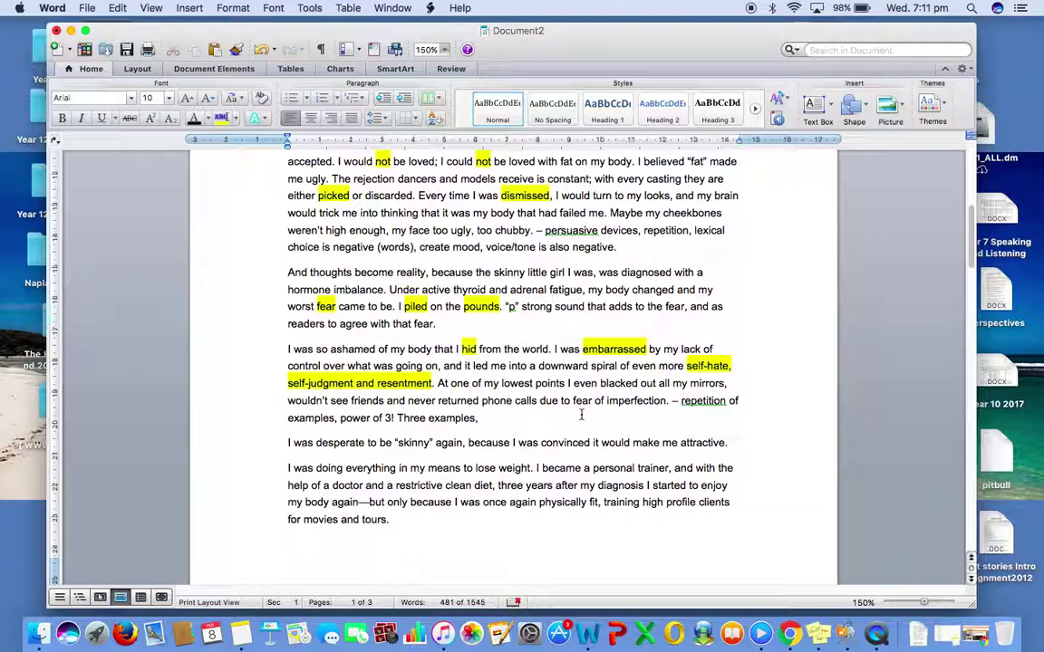
{"action": "type", "text": "xemplify and emphasis"}
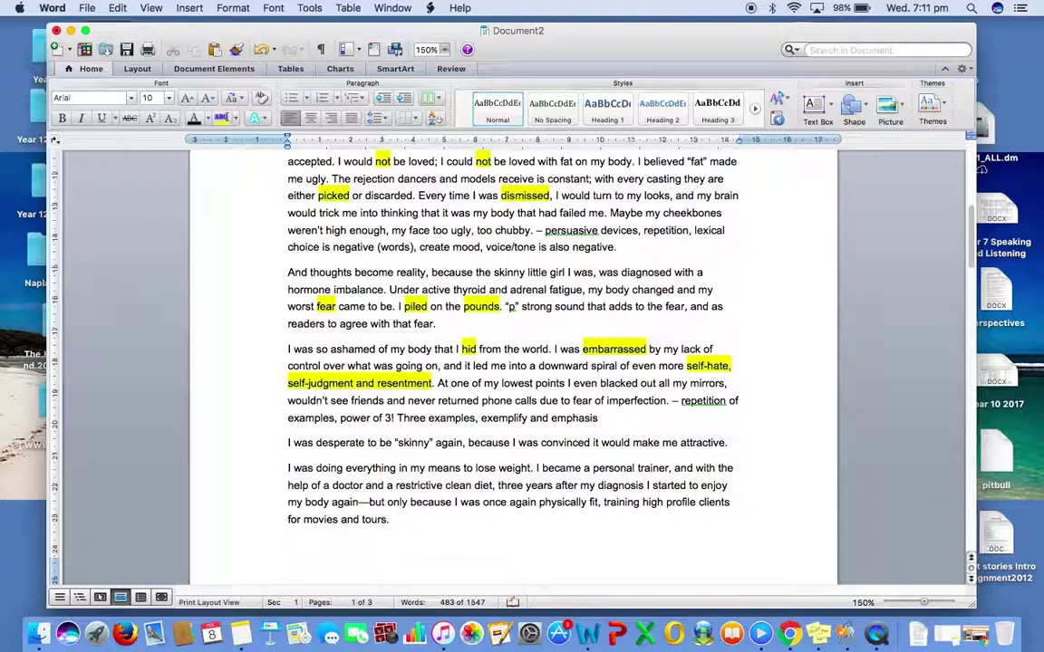
{"action": "type", "text": "e her suffering because of"}
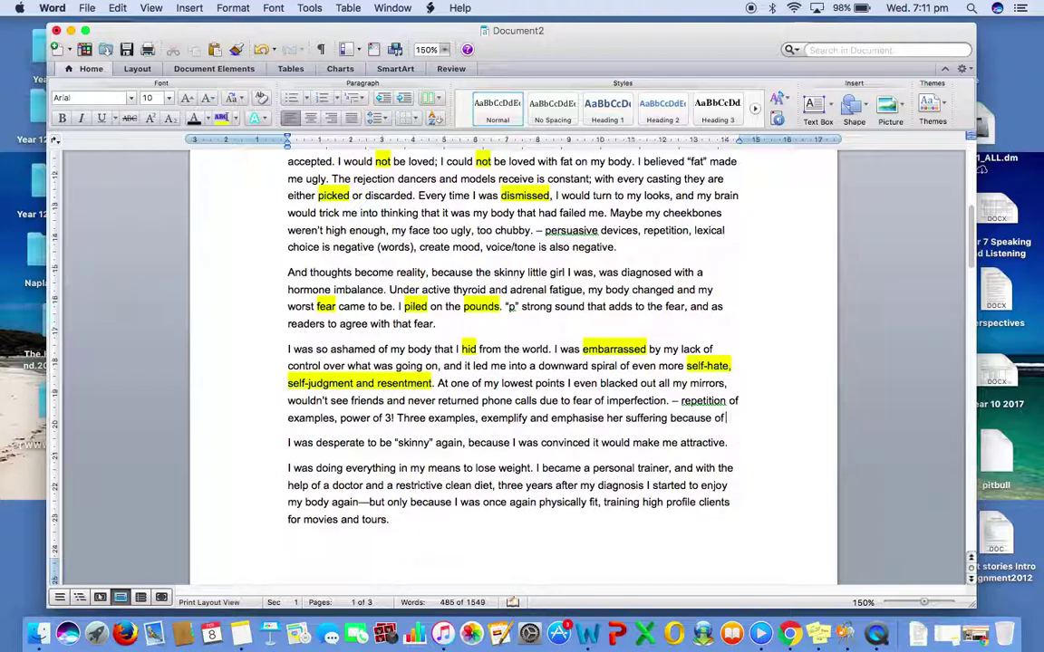
{"action": "type", "text": " societal stan"}
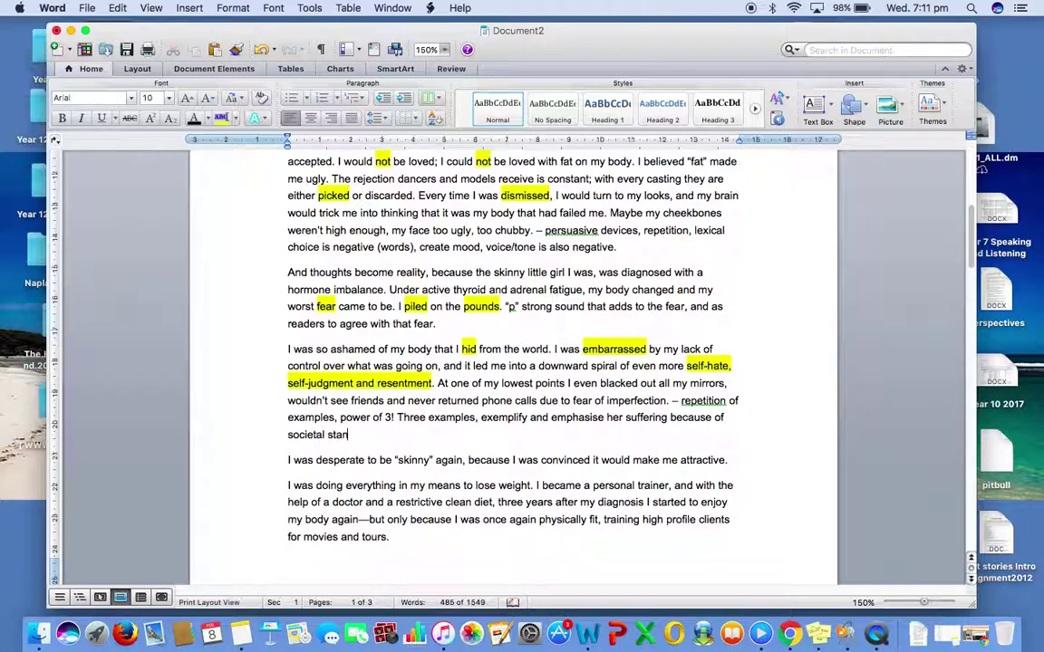
{"action": "type", "text": "dards."}
Step: Highlight 'desperate' in yellow and capitalise 'repetition' to 'Repetition' in the earlier note
{"action": "double_click", "coordinate": [341, 461]}
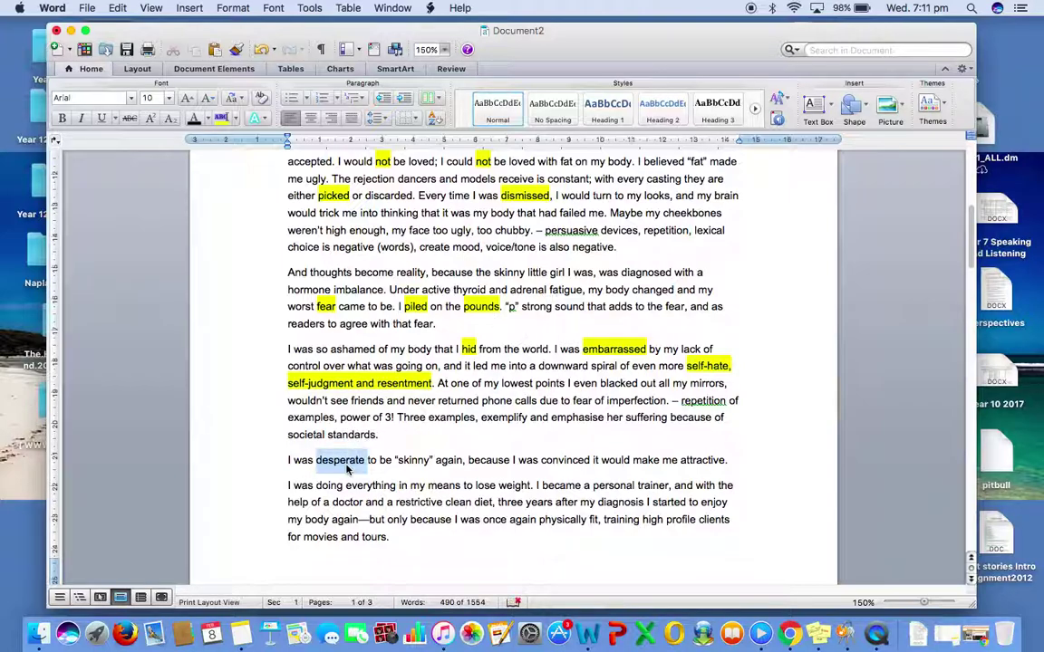
{"action": "left_click", "coordinate": [221, 119]}
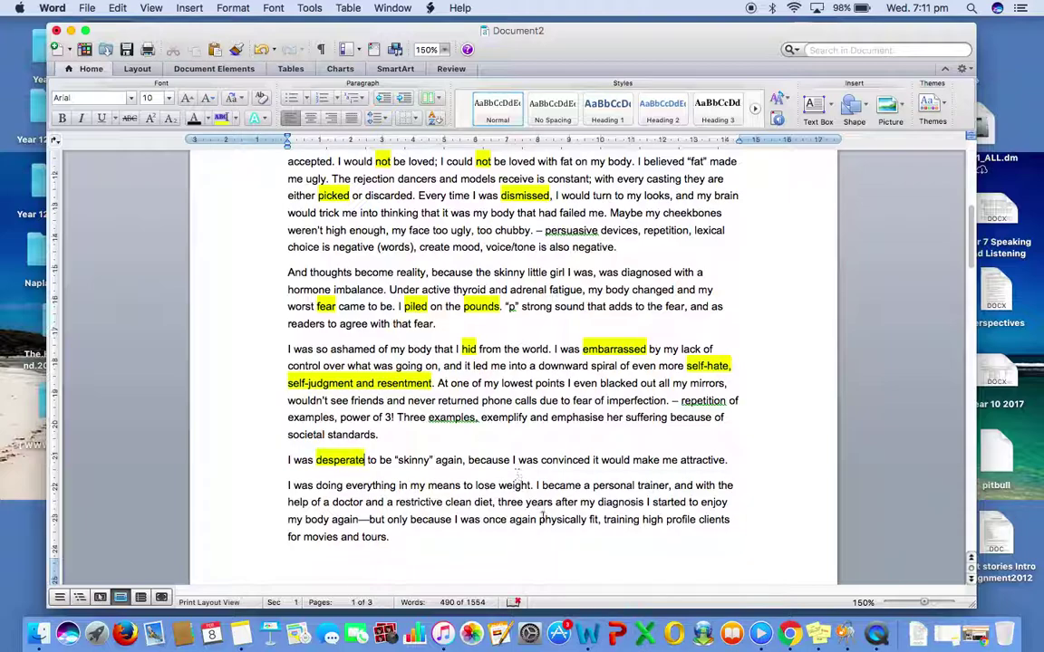
{"action": "scroll", "coordinate": [743, 356], "scroll_direction": "down", "scroll_amount": 3}
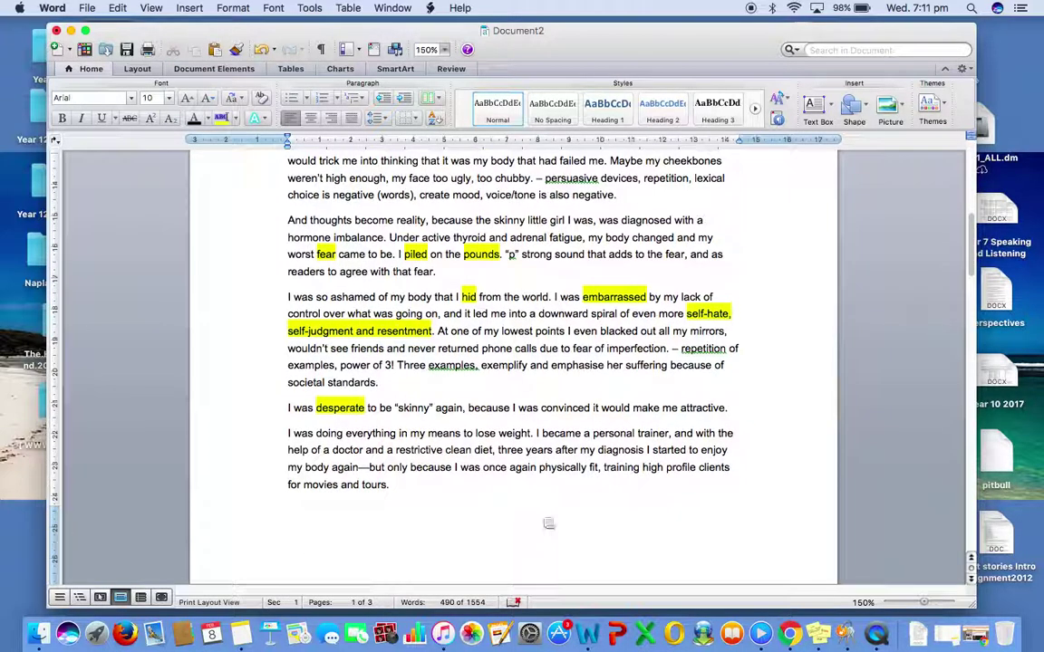
{"action": "right_click", "coordinate": [709, 348]}
{"action": "left_click", "coordinate": [686, 358]}
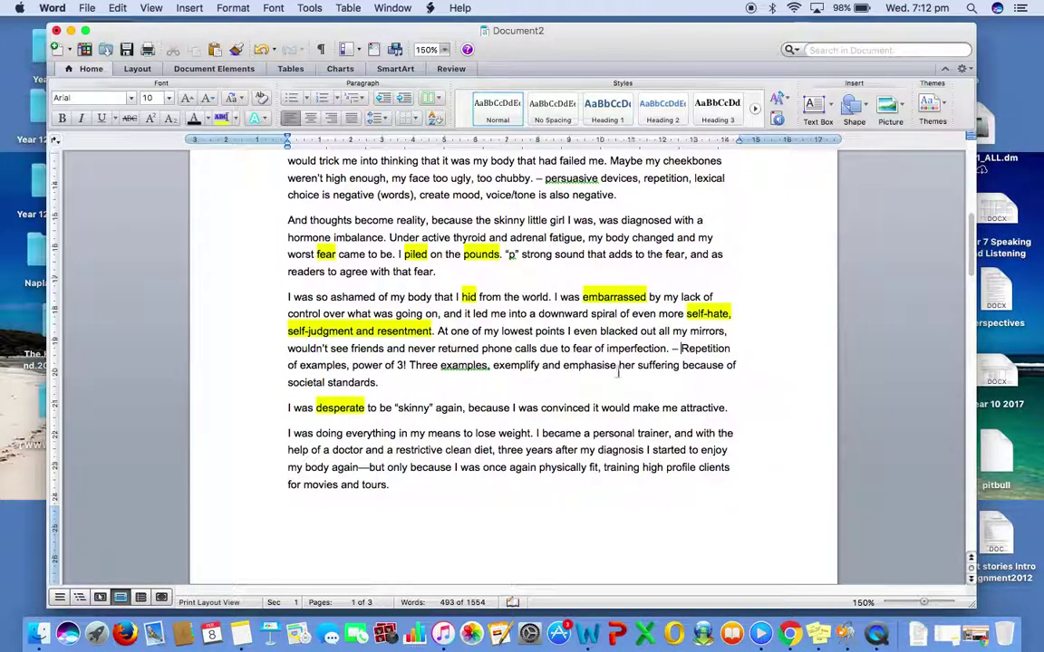
Step: Highlight 'make me attractive.' in yellow and add '- why?? societal norm, that beauty = skinny' after it
{"action": "scroll", "coordinate": [462, 398], "scroll_direction": "down", "scroll_amount": 3}
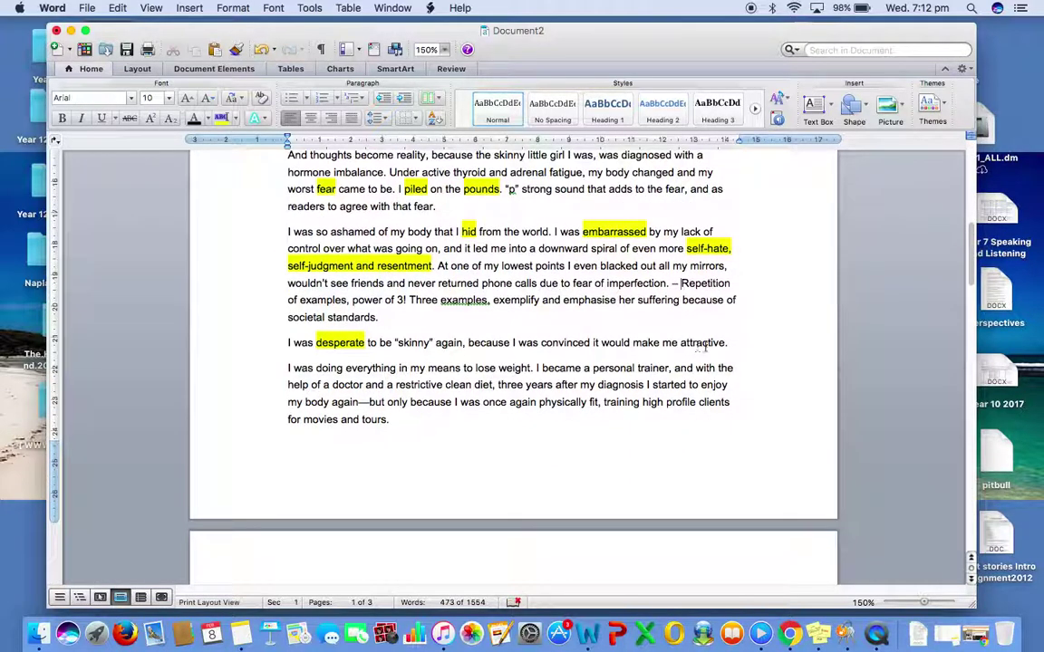
{"action": "left_click_drag", "start_coordinate": [730, 343], "coordinate": [632, 343]}
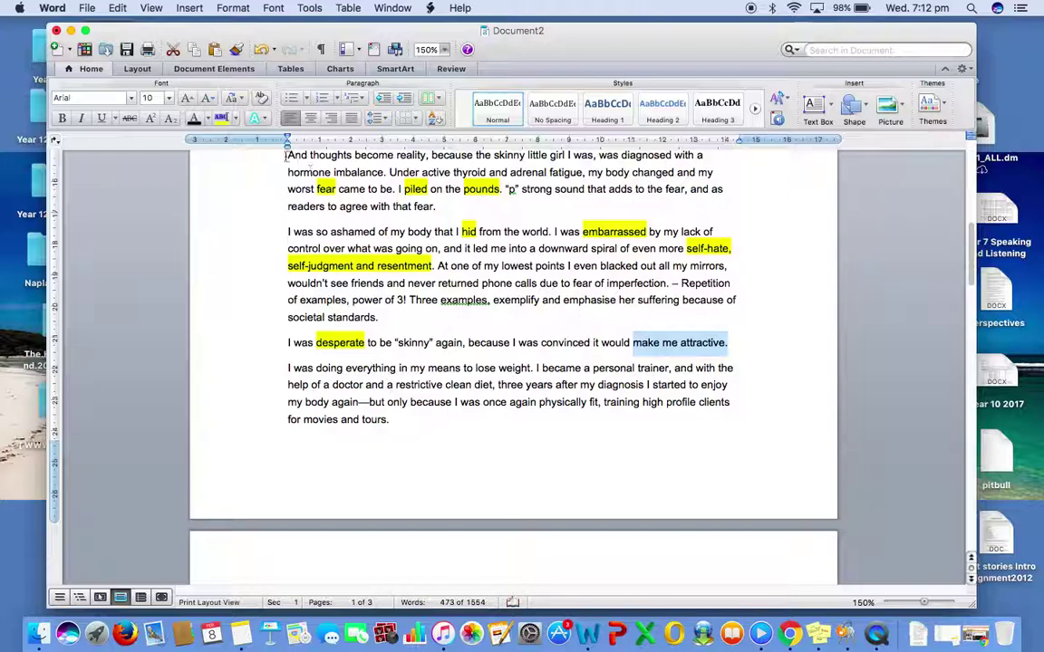
{"action": "left_click", "coordinate": [221, 118]}
{"action": "left_click", "coordinate": [742, 350]}
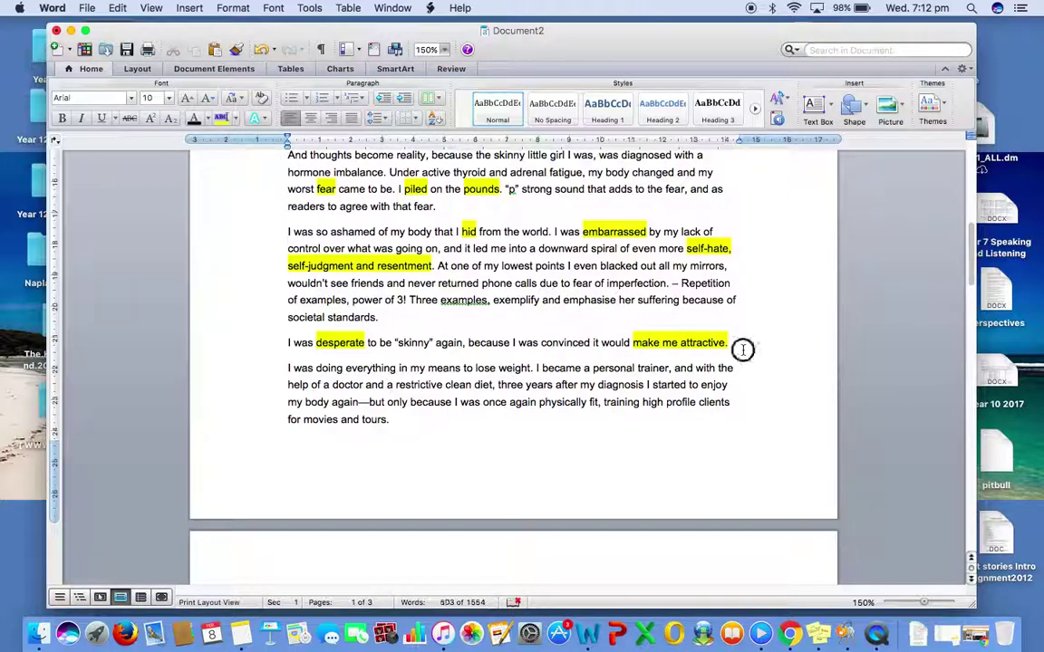
{"action": "type", "text": "- why"}
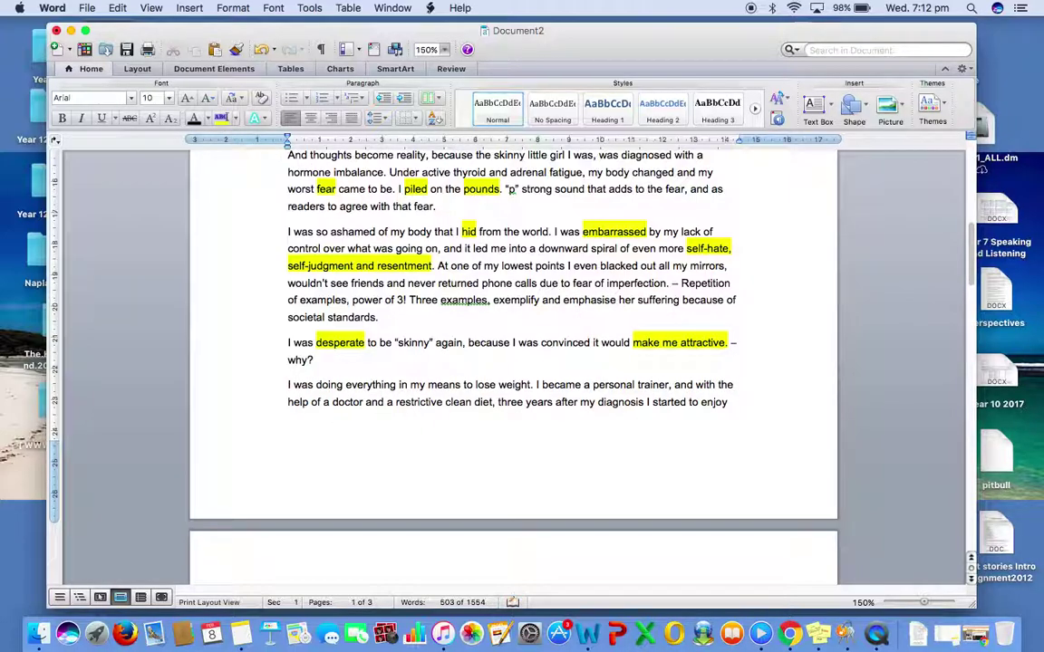
{"action": "type", "text": "?? societal norm,"}
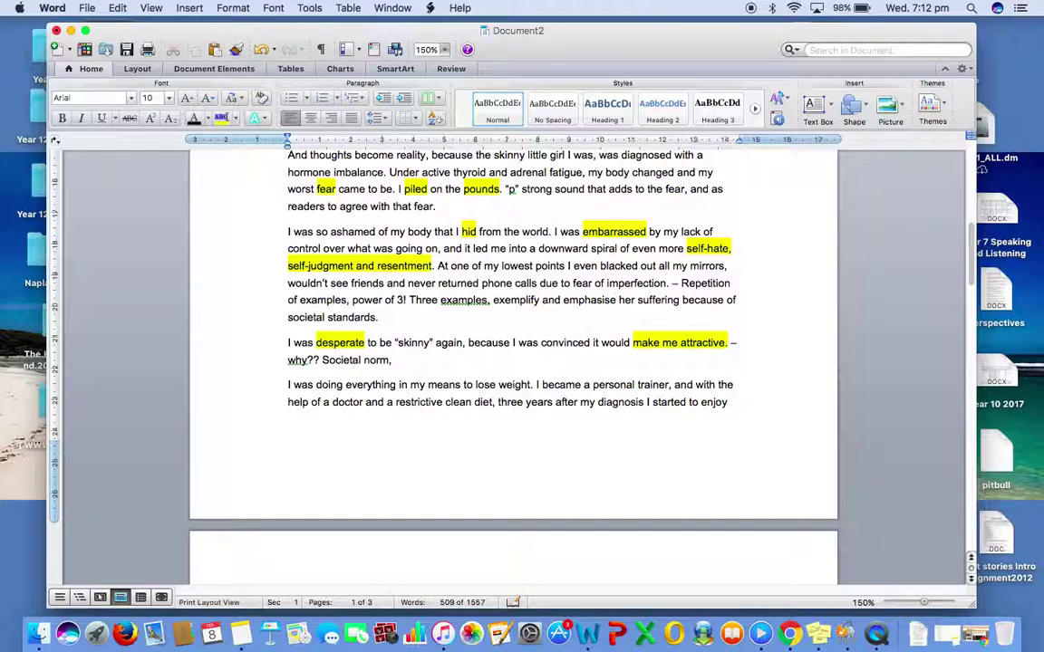
{"action": "type", "text": " that beauty = skinny"}
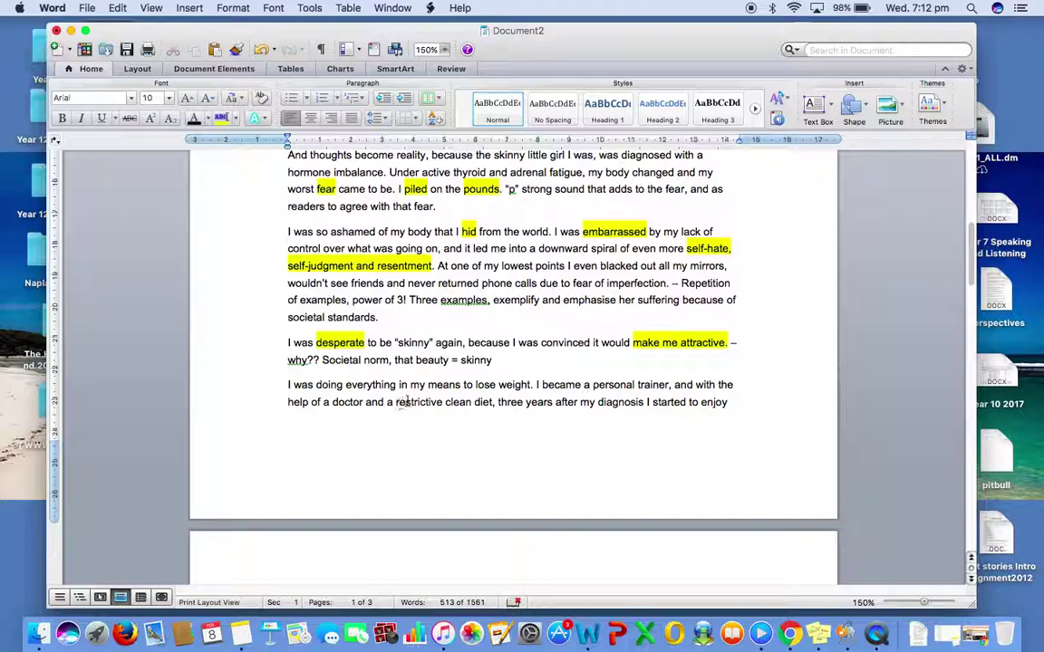
Step: Highlight the word 'restrictive' in yellow
{"action": "left_click", "coordinate": [409, 400]}
{"action": "double_click", "coordinate": [409, 400]}
{"action": "left_click", "coordinate": [220, 118]}
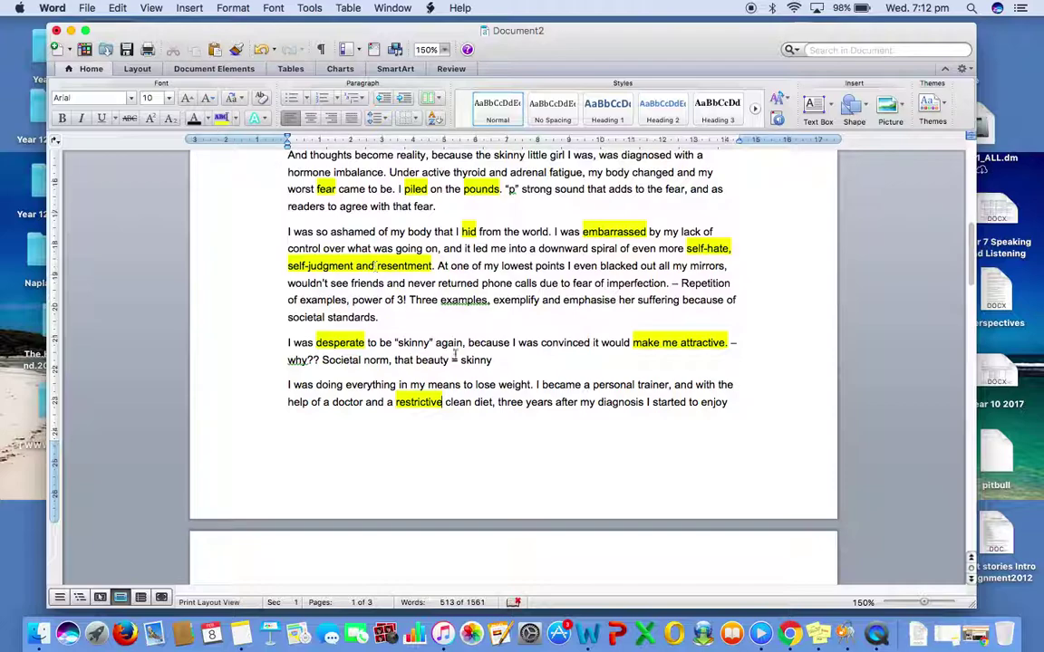
Step: Highlight 'real' in yellow in the superficial-beauty paragraph further down
{"action": "scroll", "coordinate": [521, 441], "scroll_direction": "down", "scroll_amount": 8}
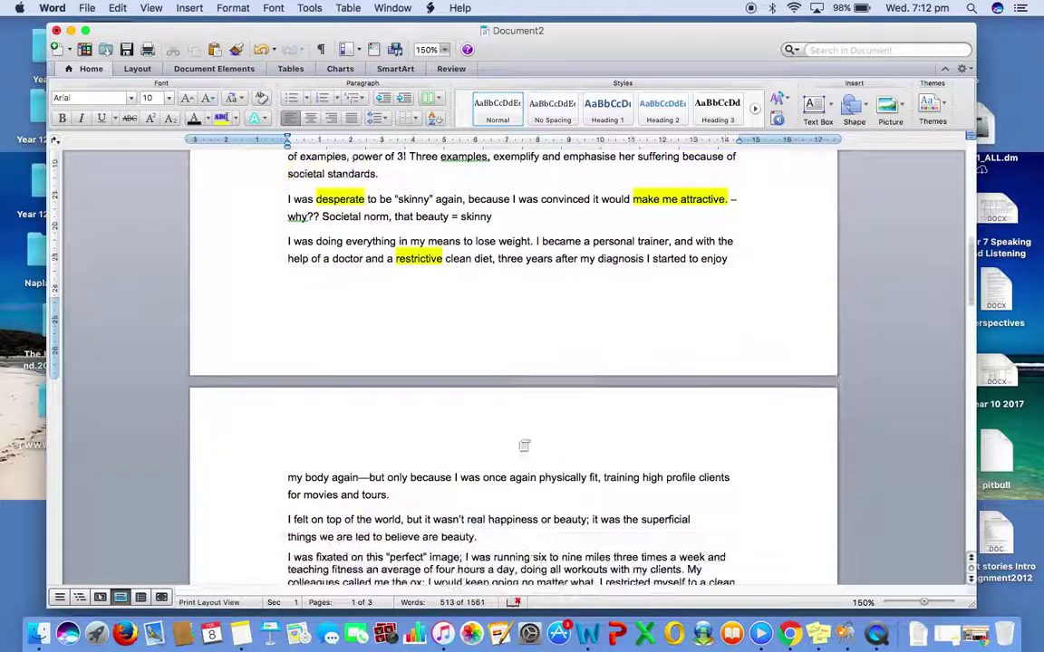
{"action": "scroll", "coordinate": [524, 444], "scroll_direction": "down", "scroll_amount": 3}
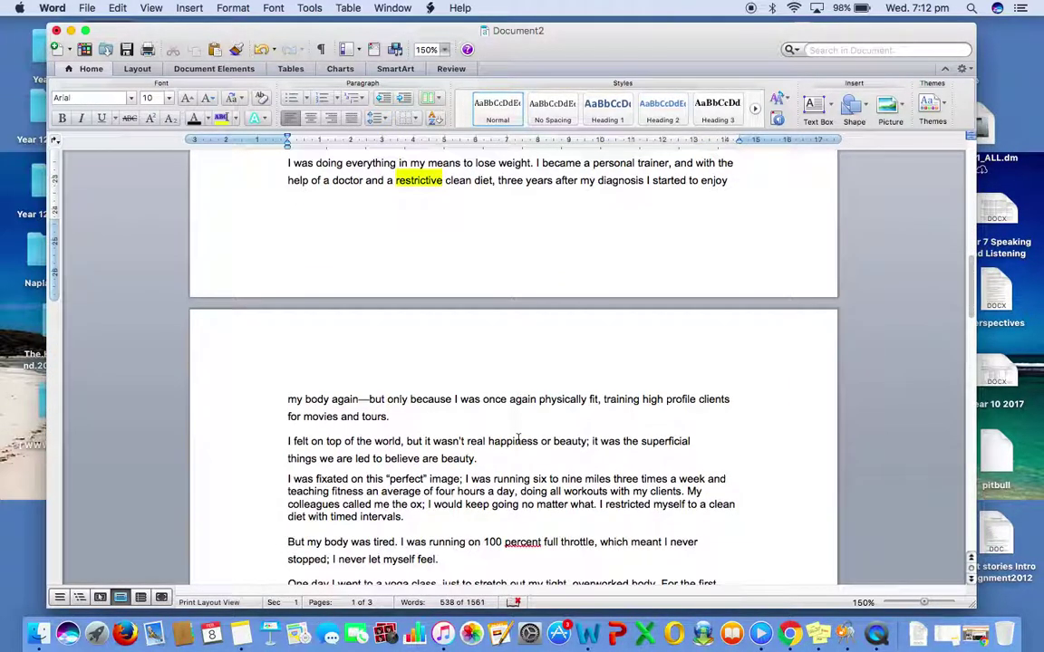
{"action": "scroll", "coordinate": [518, 440], "scroll_direction": "down", "scroll_amount": 3}
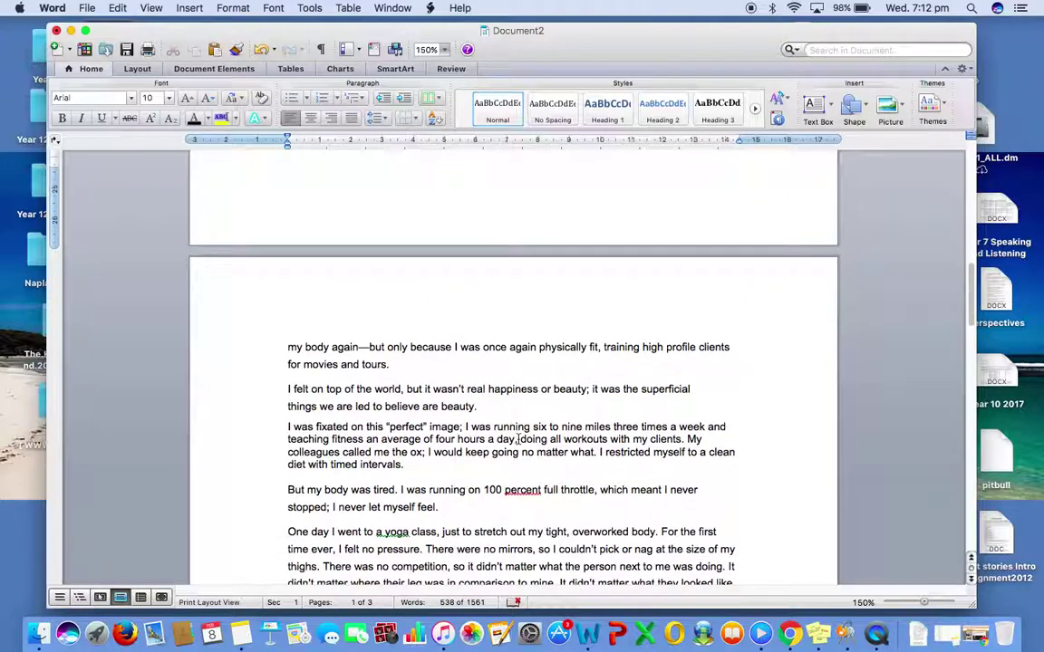
{"action": "scroll", "coordinate": [518, 440], "scroll_direction": "down", "scroll_amount": 3}
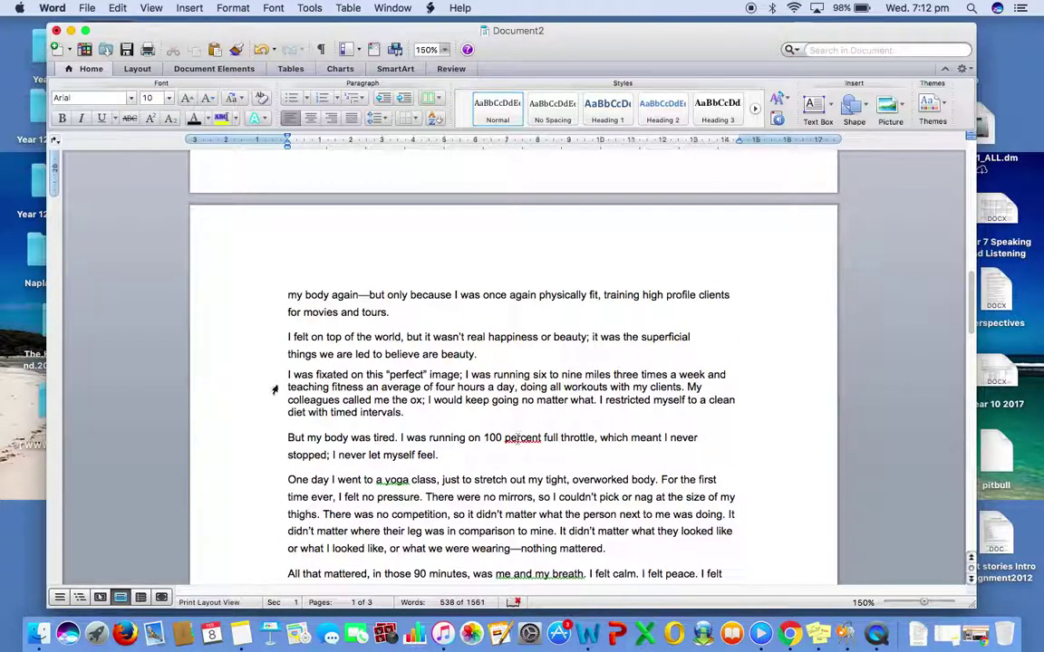
{"action": "double_click", "coordinate": [479, 337]}
{"action": "left_click", "coordinate": [221, 119]}
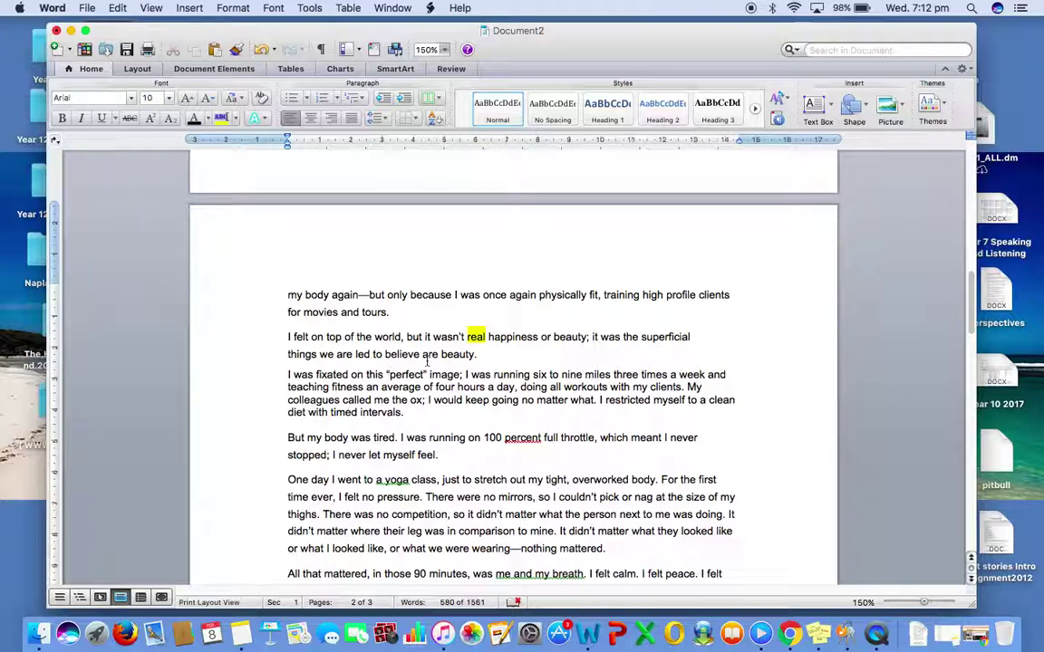
{"action": "left_click", "coordinate": [501, 354]}
Step: After 'beauty.', type '– why? Hollywood, with celebs, make money from looking good…' and add blank lines
{"action": "type", "text": "-"}
{"action": "type", "text": " why? wh"}
{"action": "type", "text": "Hollywood"}
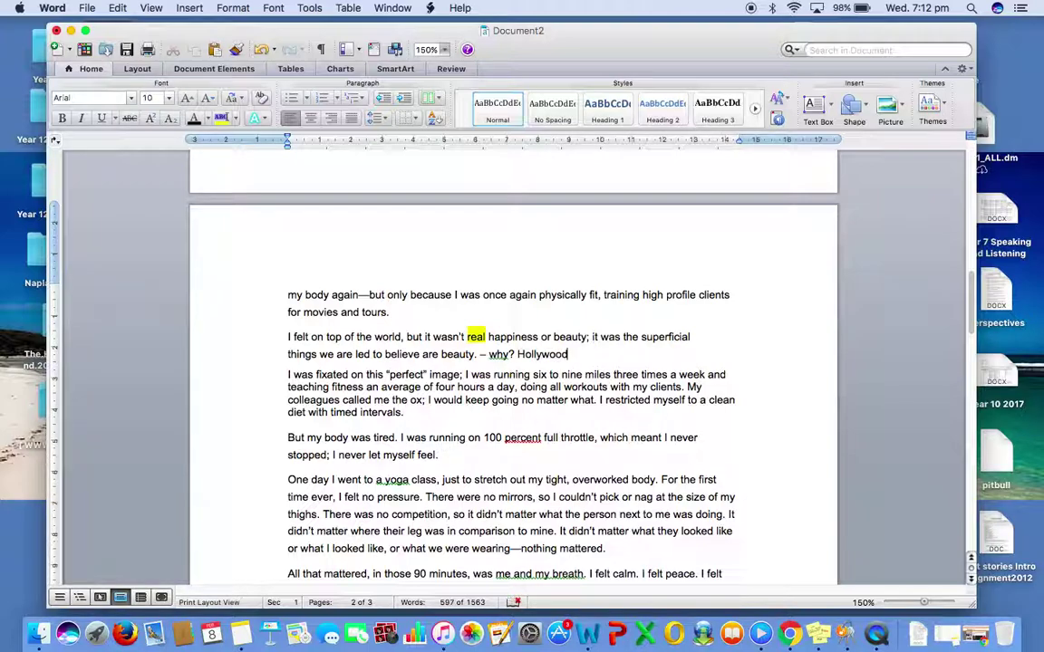
{"action": "type", "text": ", with celebs, make money from "}
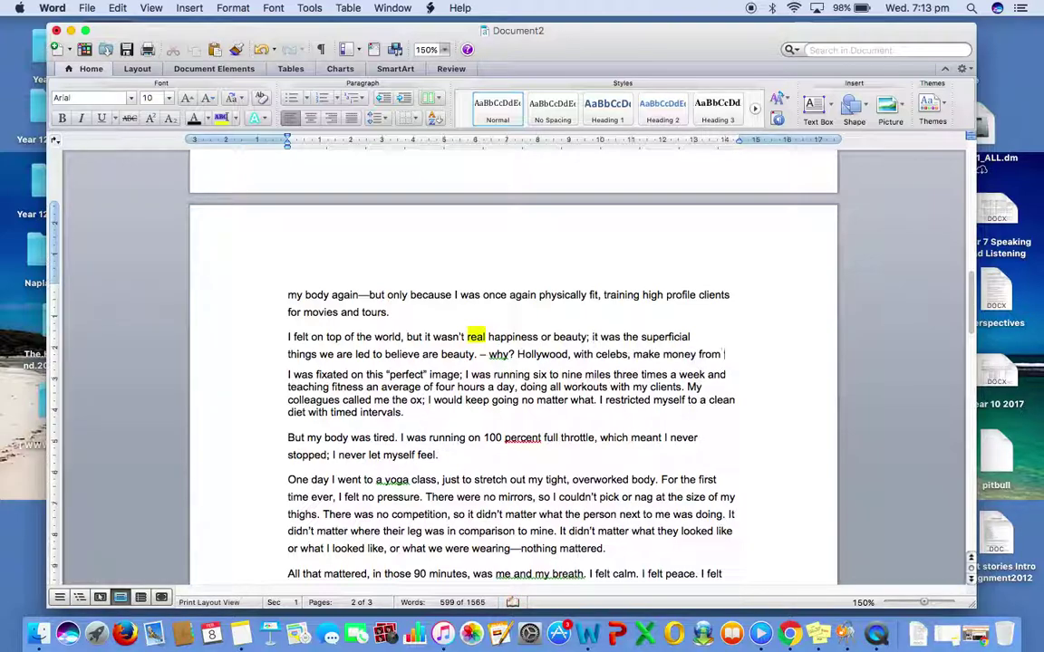
{"action": "type", "text": "looking good"}
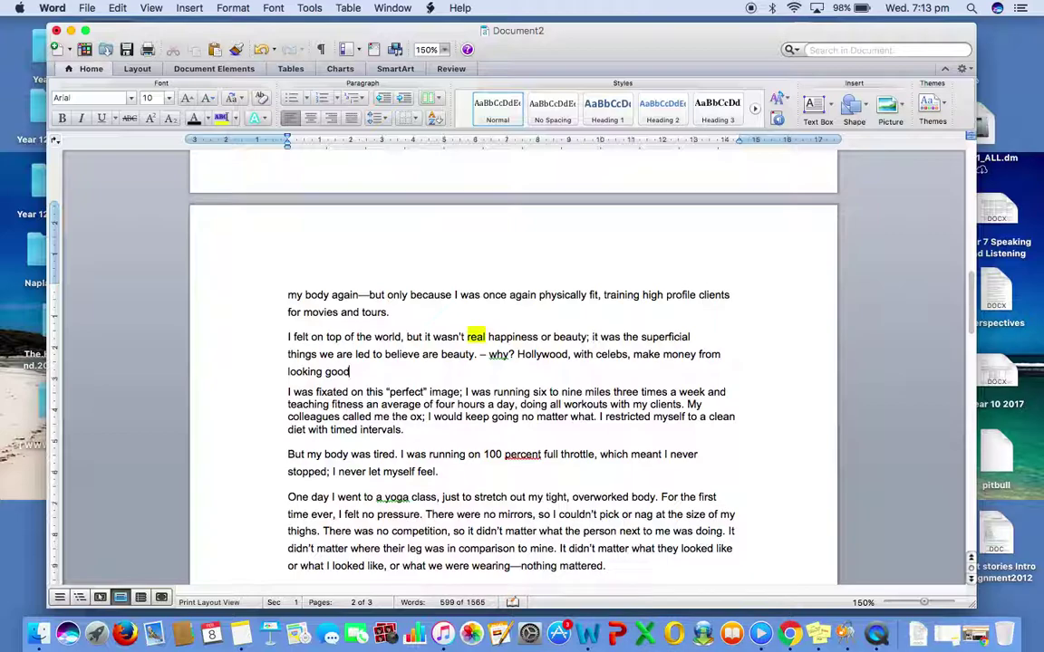
{"action": "type", "text": ". We are obses"}
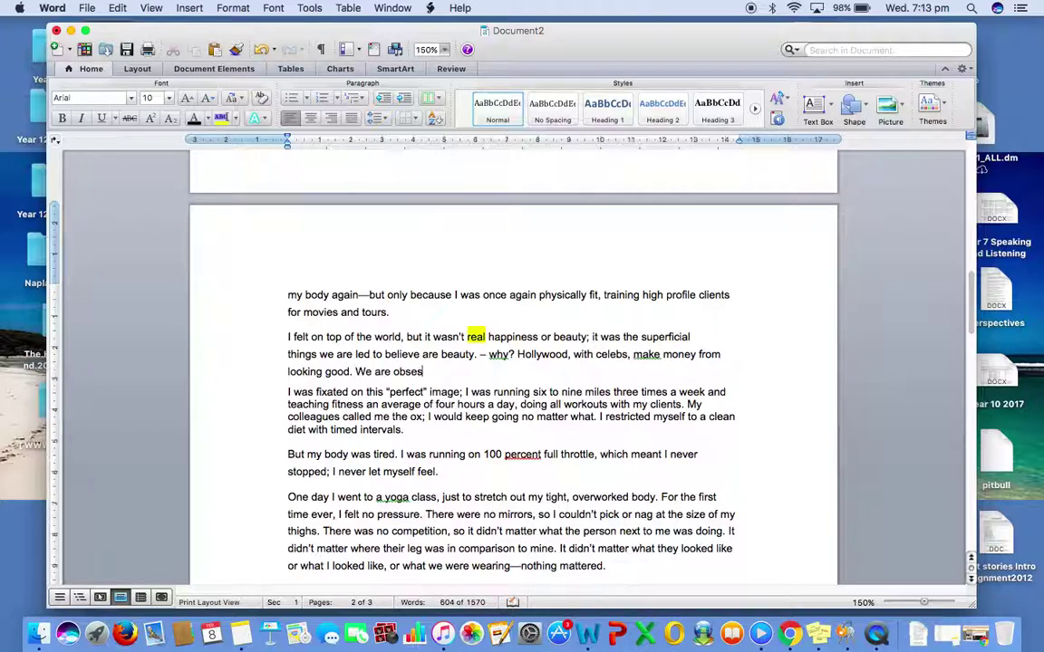
{"action": "type", "text": "sed with image and looks and mo"}
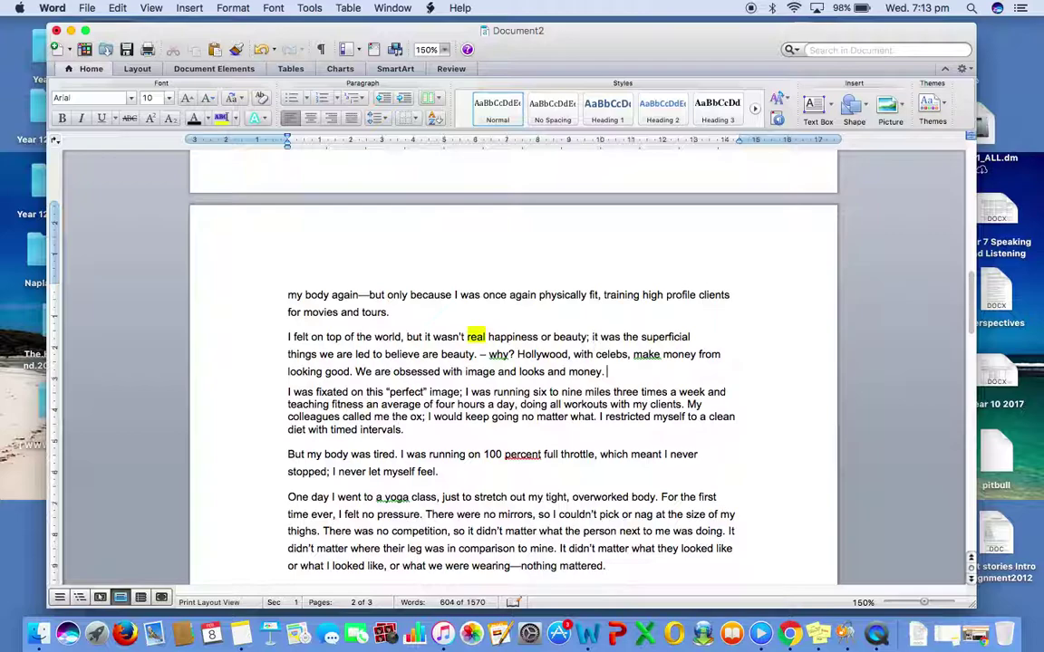
{"action": "type", "text": "ney."}
{"action": "key", "text": "Return"}
{"action": "key", "text": "Return"}
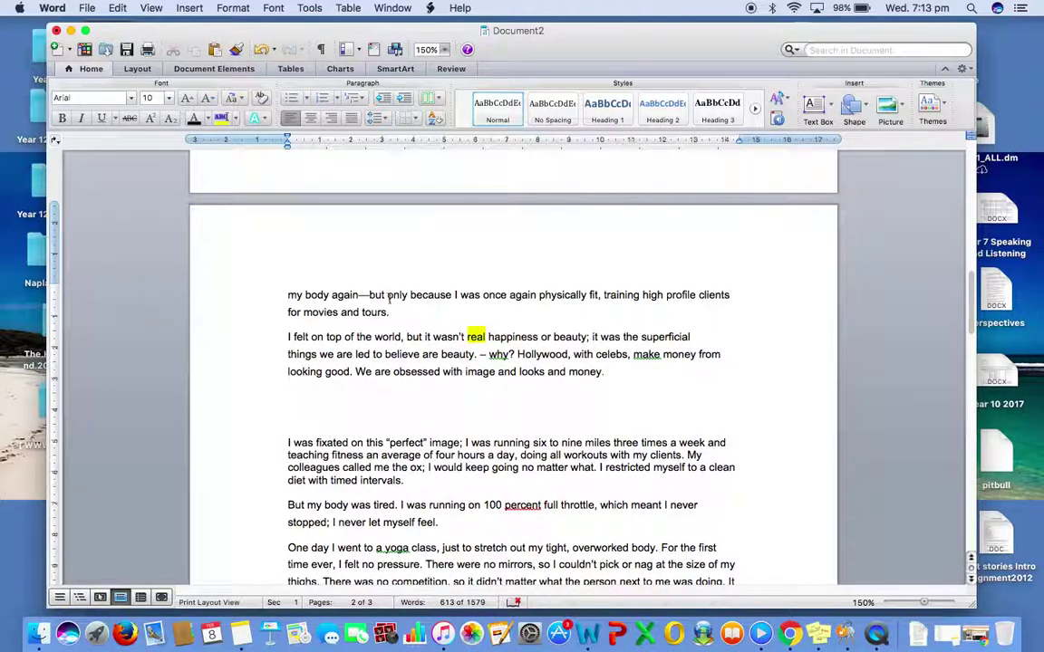
Step: Scroll back to the top and select the word 'eight' in the opening sentence
{"action": "scroll", "coordinate": [444, 360], "scroll_direction": "up", "scroll_amount": 5}
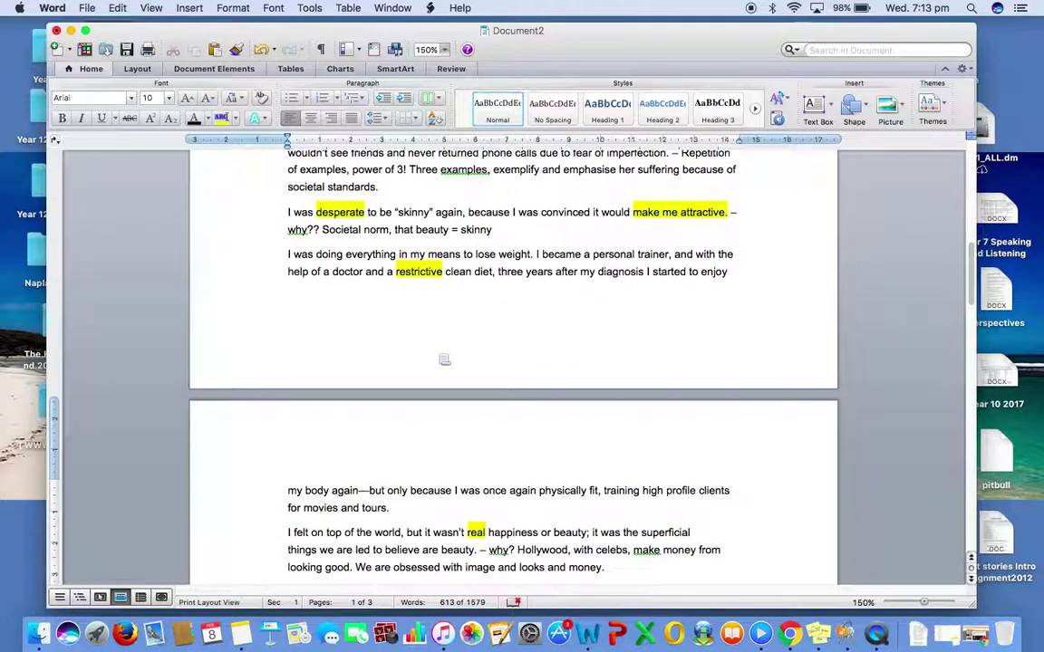
{"action": "scroll", "coordinate": [444, 360], "scroll_direction": "up", "scroll_amount": 4}
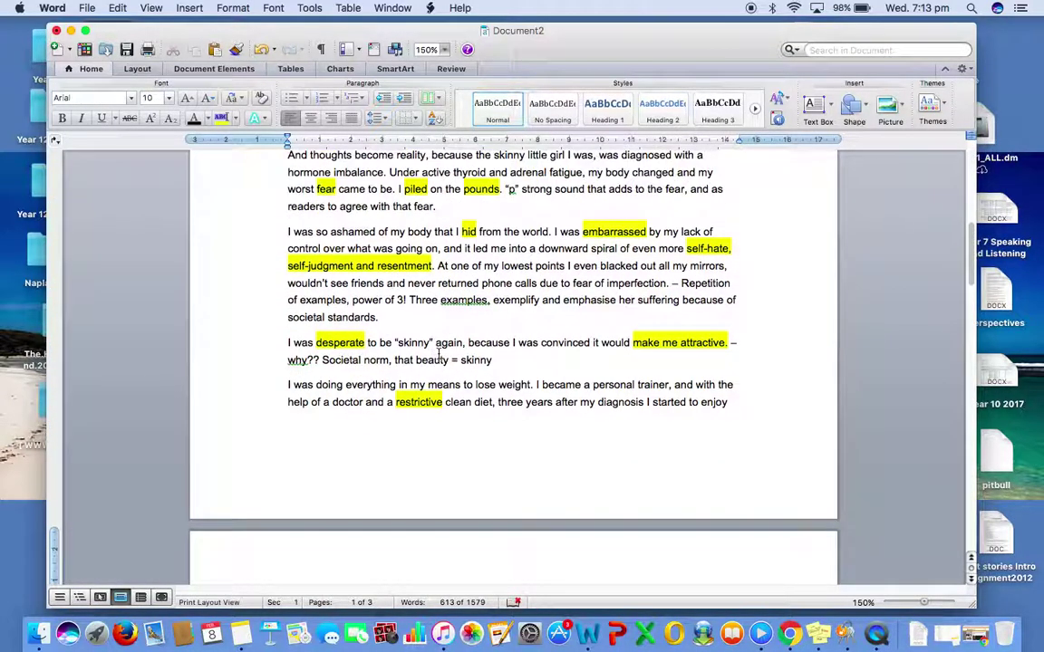
{"action": "scroll", "coordinate": [441, 355], "scroll_direction": "up", "scroll_amount": 1}
{"action": "scroll", "coordinate": [392, 290], "scroll_direction": "up", "scroll_amount": 2}
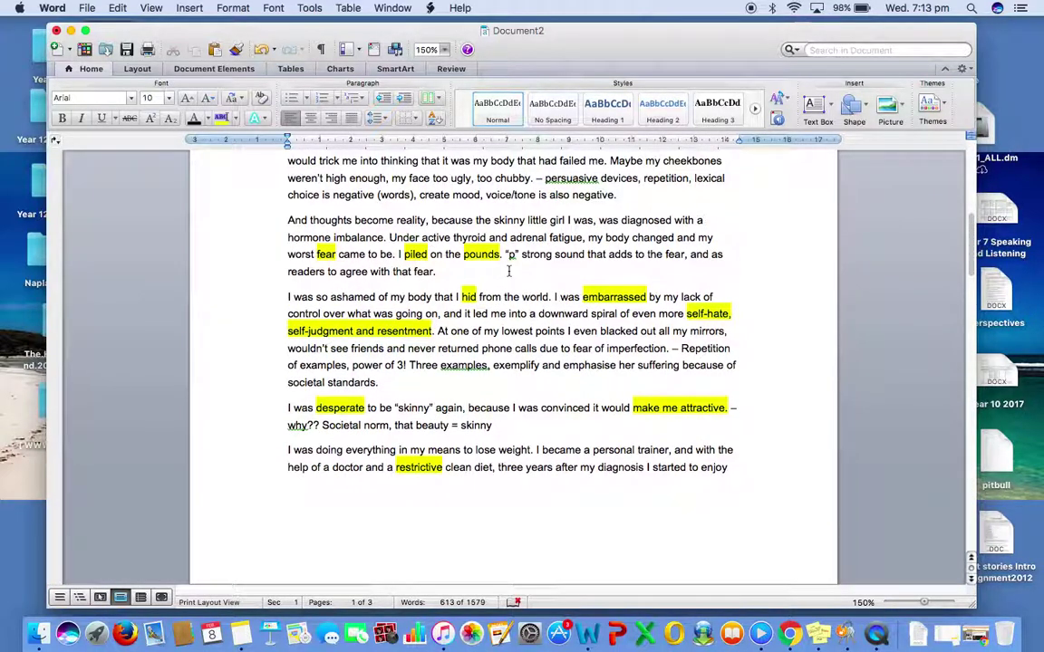
{"action": "scroll", "coordinate": [510, 270], "scroll_direction": "up", "scroll_amount": 5}
{"action": "scroll", "coordinate": [510, 270], "scroll_direction": "up", "scroll_amount": 8}
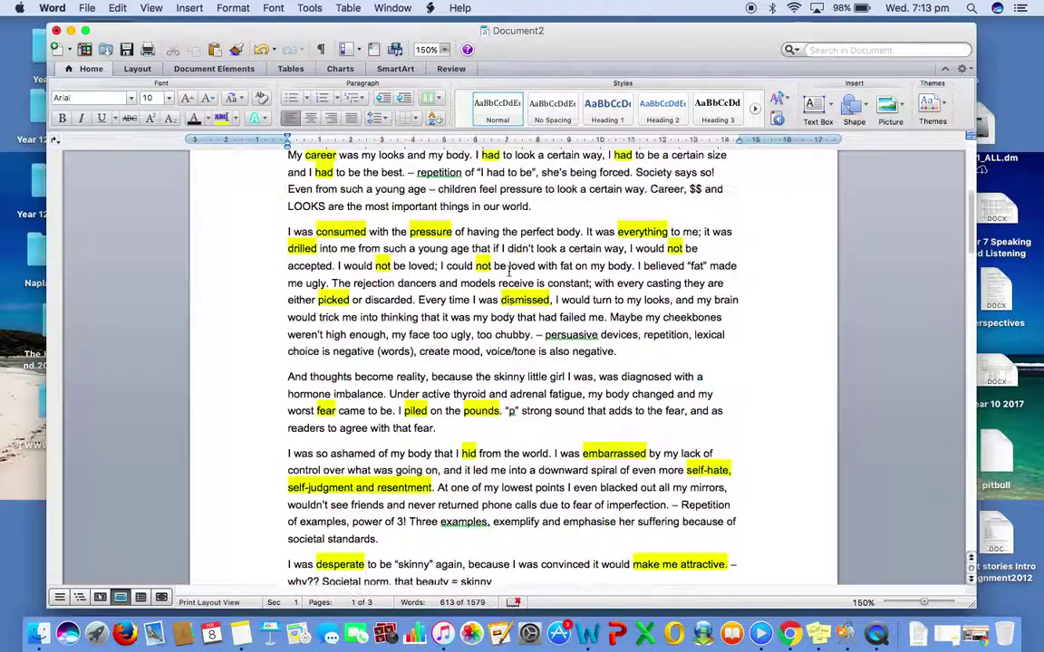
{"action": "scroll", "coordinate": [510, 270], "scroll_direction": "up", "scroll_amount": 5}
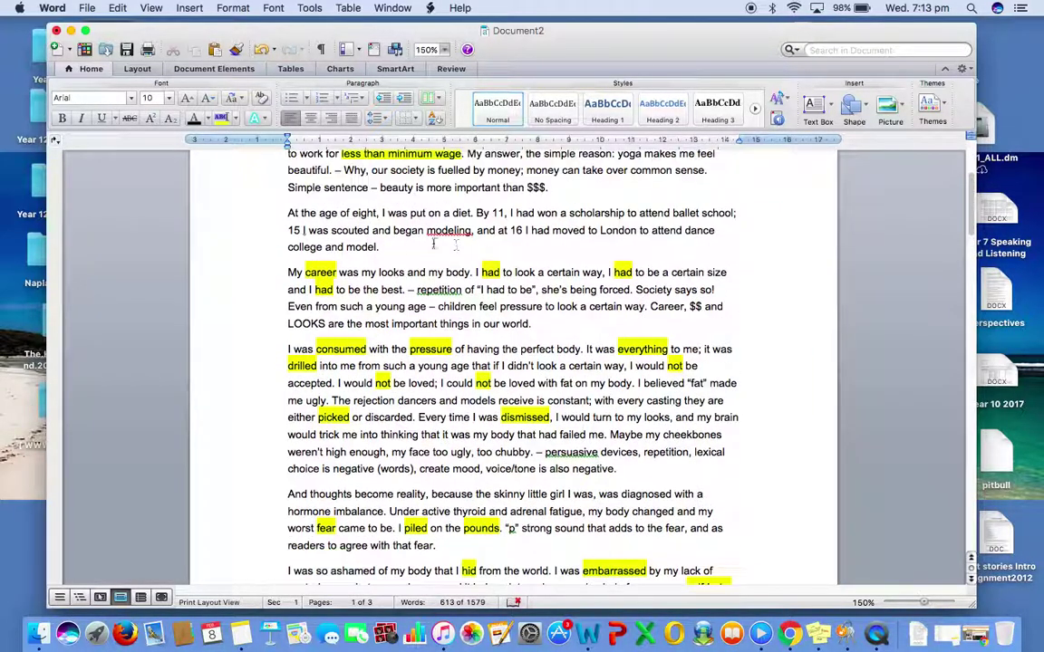
{"action": "scroll", "coordinate": [382, 312], "scroll_direction": "down", "scroll_amount": 1}
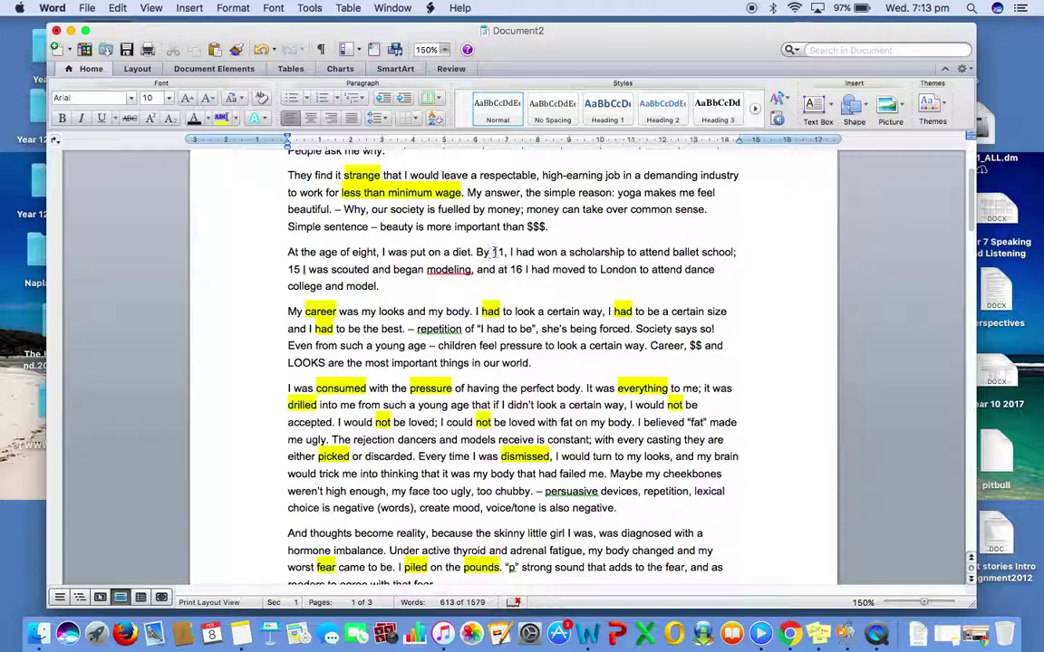
{"action": "left_click_drag", "start_coordinate": [353, 252], "coordinate": [377, 252]}
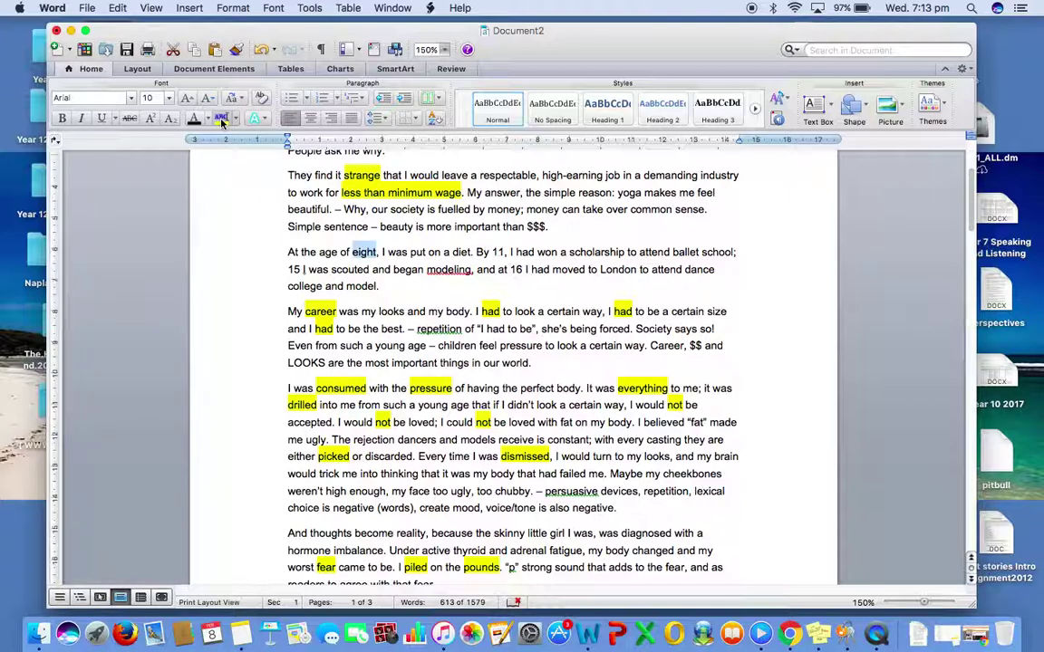
{"action": "scroll", "coordinate": [375, 254], "scroll_direction": "up", "scroll_amount": 1}
{"action": "scroll", "coordinate": [375, 254], "scroll_direction": "up", "scroll_amount": 5}
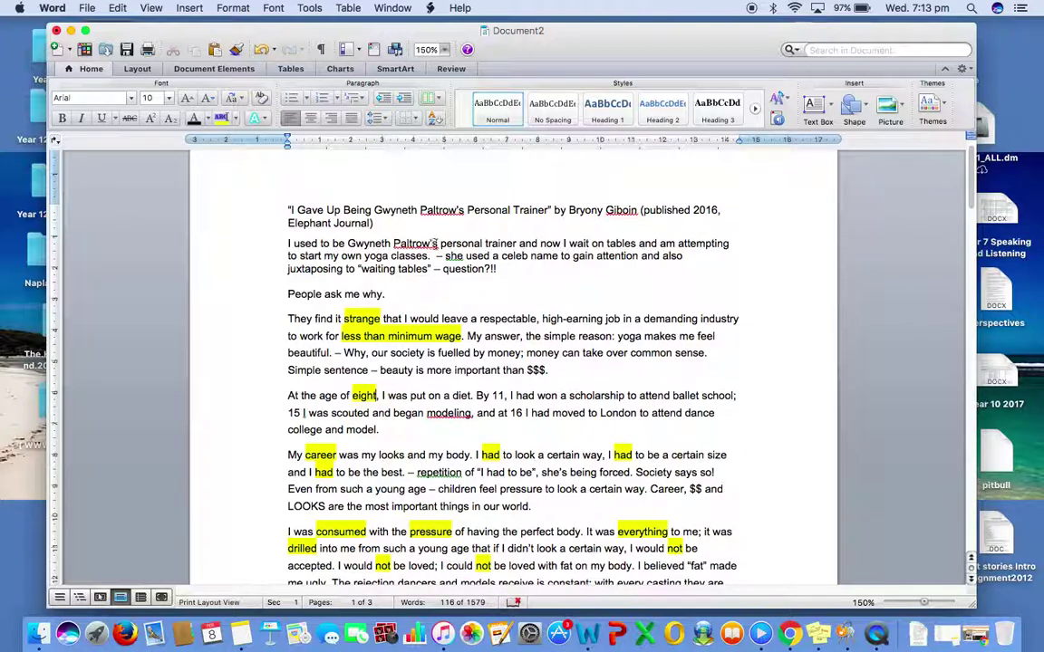
Step: Highlight the celebrity's full name in the opening line in yellow
{"action": "left_click", "coordinate": [441, 243]}
{"action": "left_click_drag", "start_coordinate": [360, 243], "coordinate": [348, 244]}
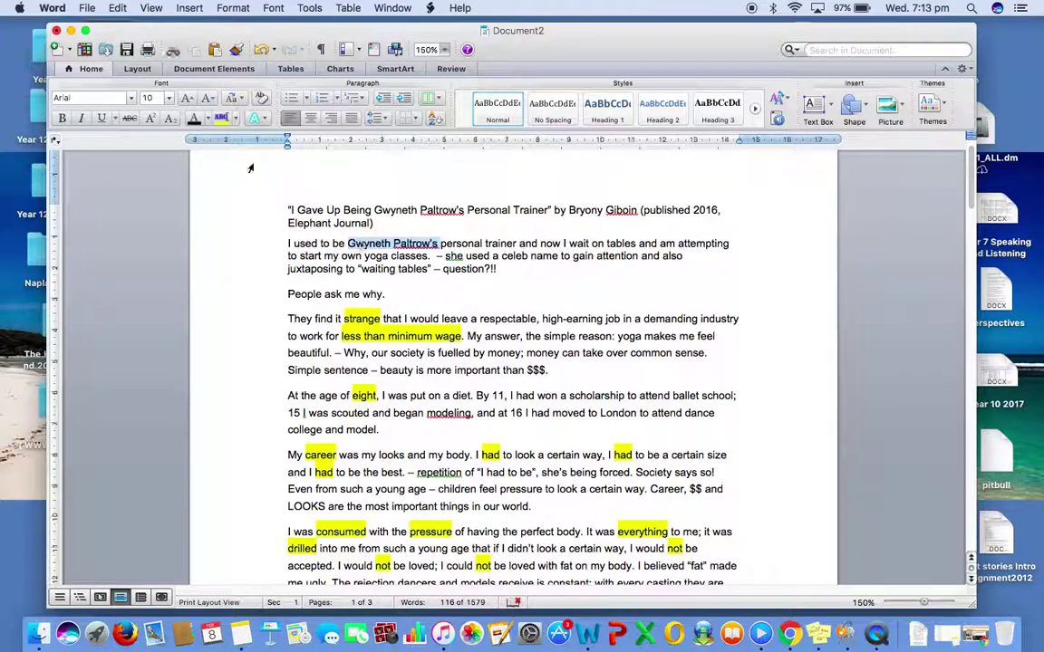
{"action": "left_click", "coordinate": [220, 119]}
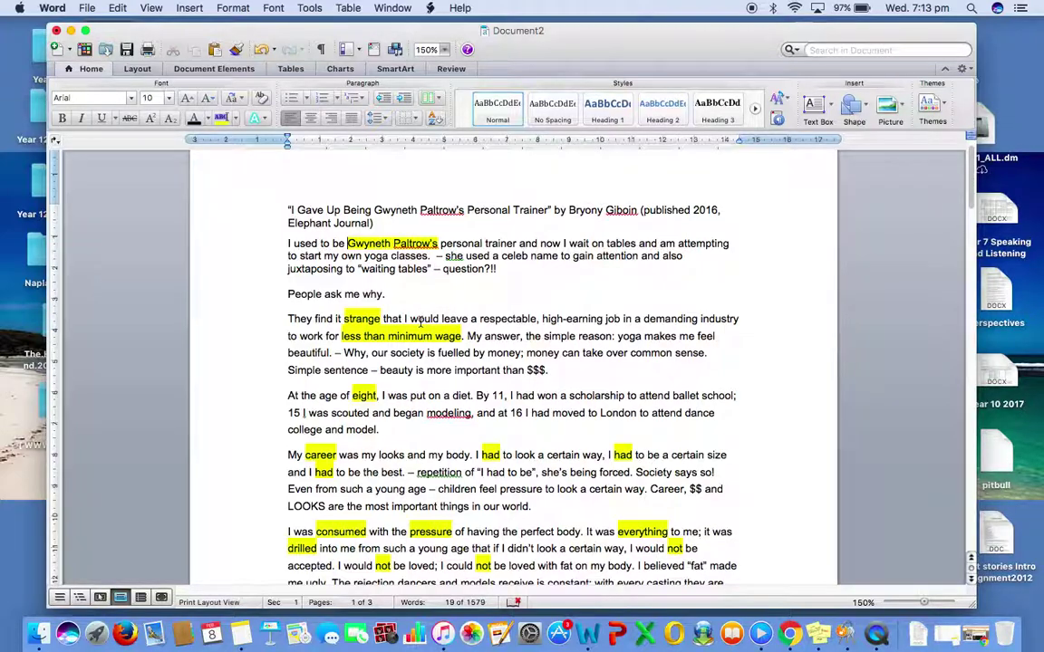
{"action": "scroll", "coordinate": [426, 308], "scroll_direction": "down", "scroll_amount": 5}
{"action": "scroll", "coordinate": [419, 322], "scroll_direction": "down", "scroll_amount": 20}
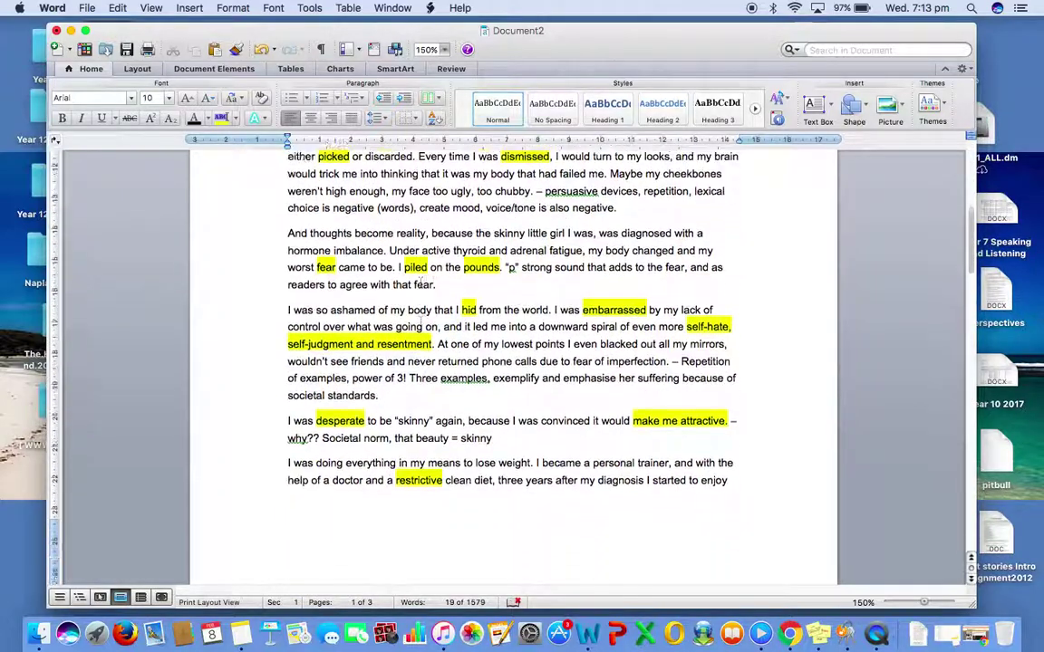
{"action": "scroll", "coordinate": [422, 324], "scroll_direction": "down", "scroll_amount": 1}
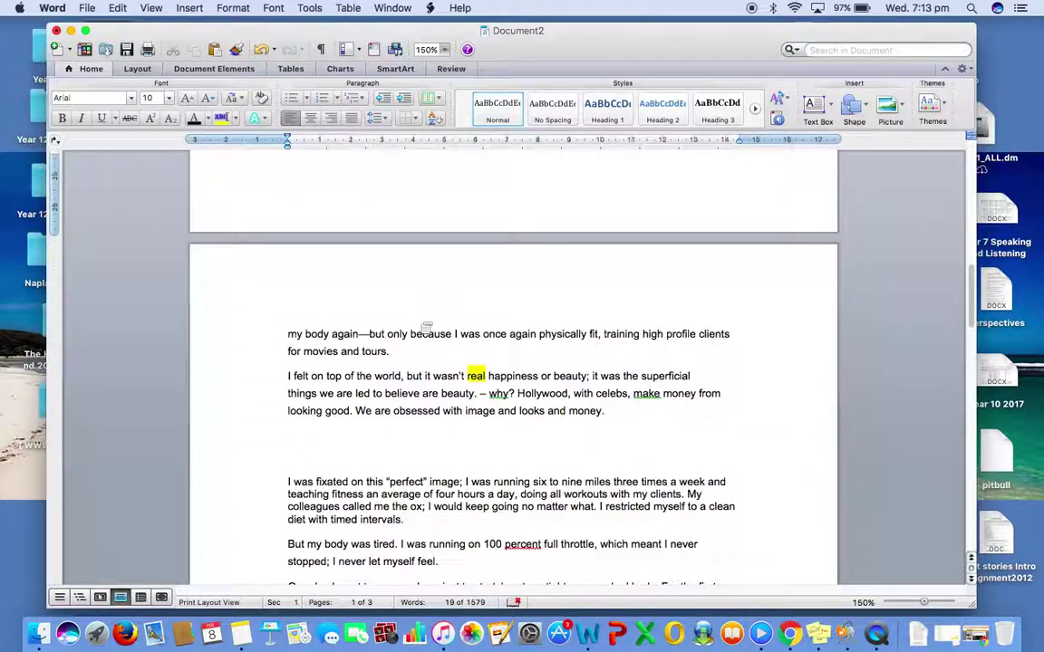
{"action": "left_click", "coordinate": [352, 452]}
{"action": "scroll", "coordinate": [351, 452], "scroll_direction": "down", "scroll_amount": 10}
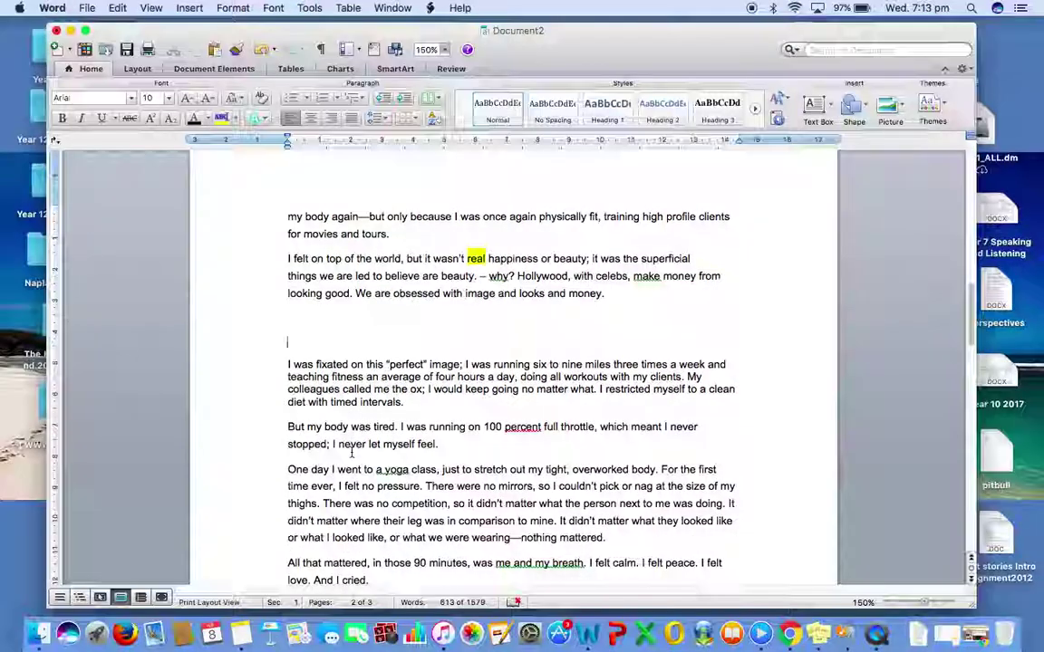
{"action": "scroll", "coordinate": [352, 452], "scroll_direction": "down", "scroll_amount": 20}
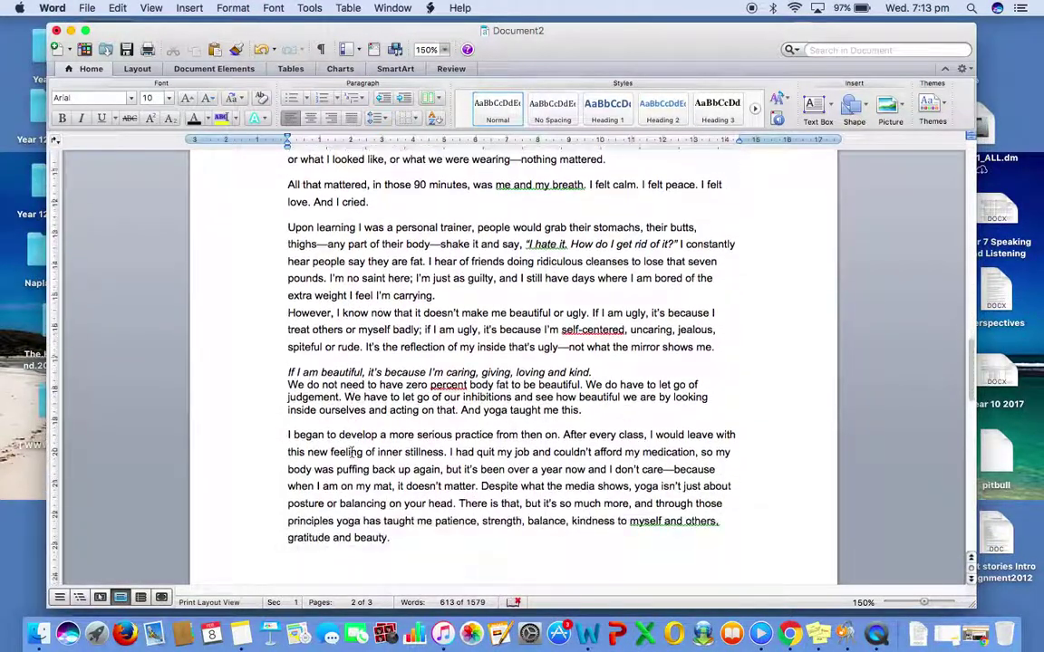
{"action": "scroll", "coordinate": [352, 452], "scroll_direction": "down", "scroll_amount": 9}
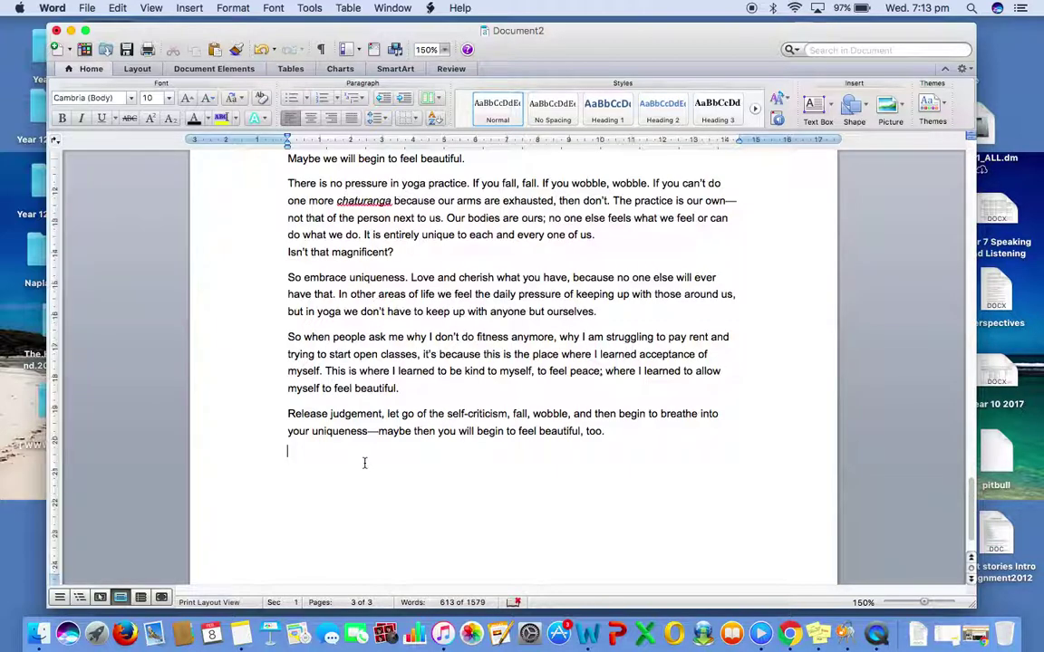
{"action": "scroll", "coordinate": [364, 463], "scroll_direction": "down", "scroll_amount": 1}
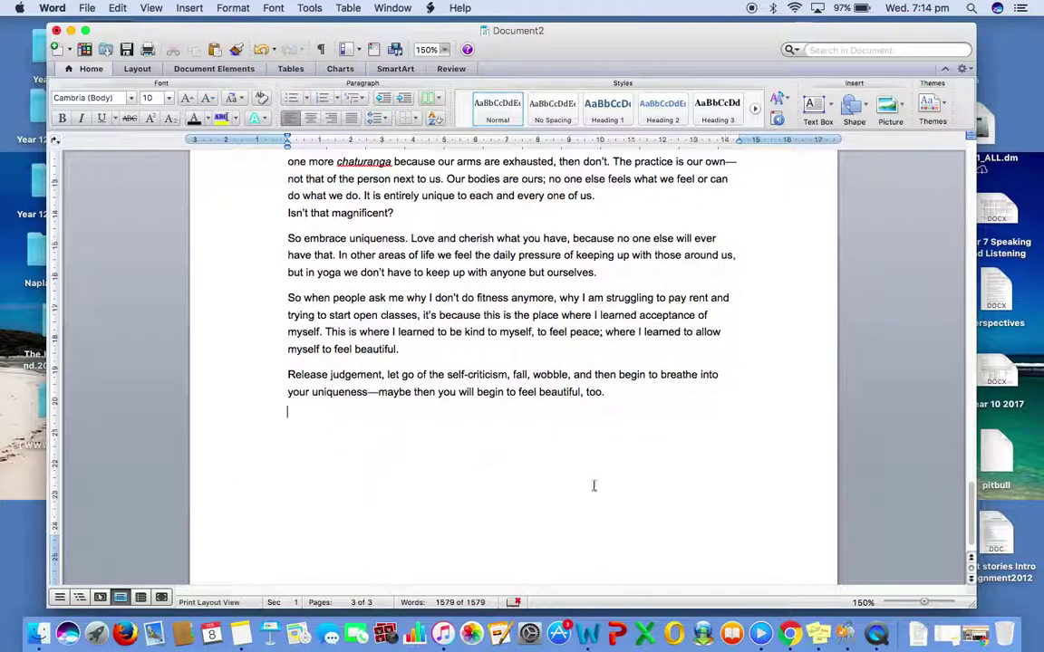
{"action": "right_click", "coordinate": [878, 636]}
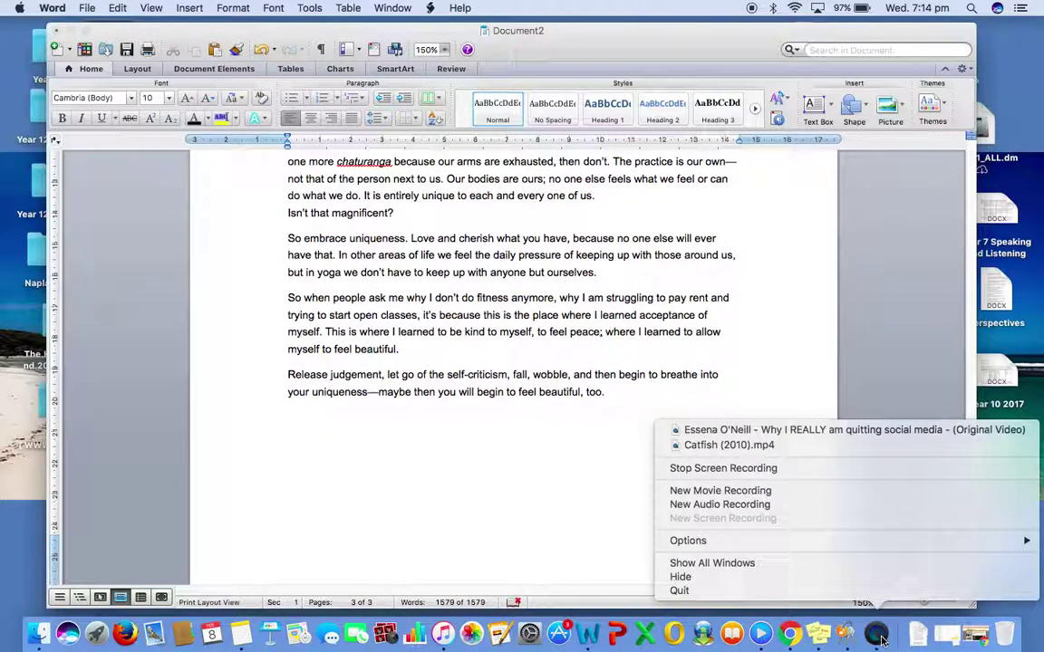